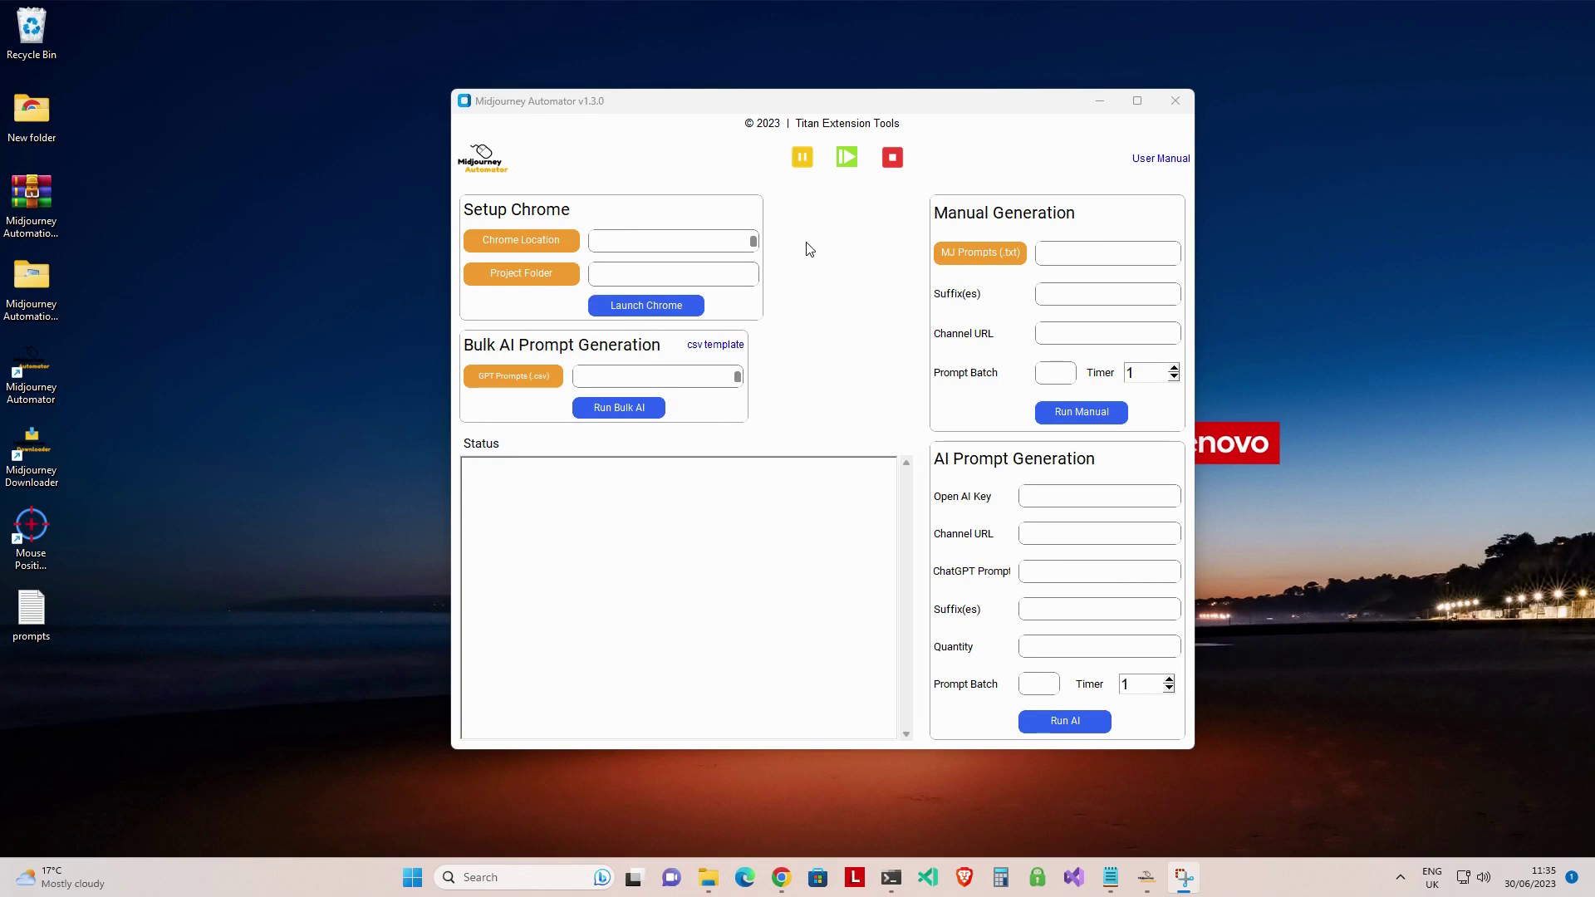
- Set Chrome's location to its Application folder
{"action": "left_click", "coordinate": [523, 240]}
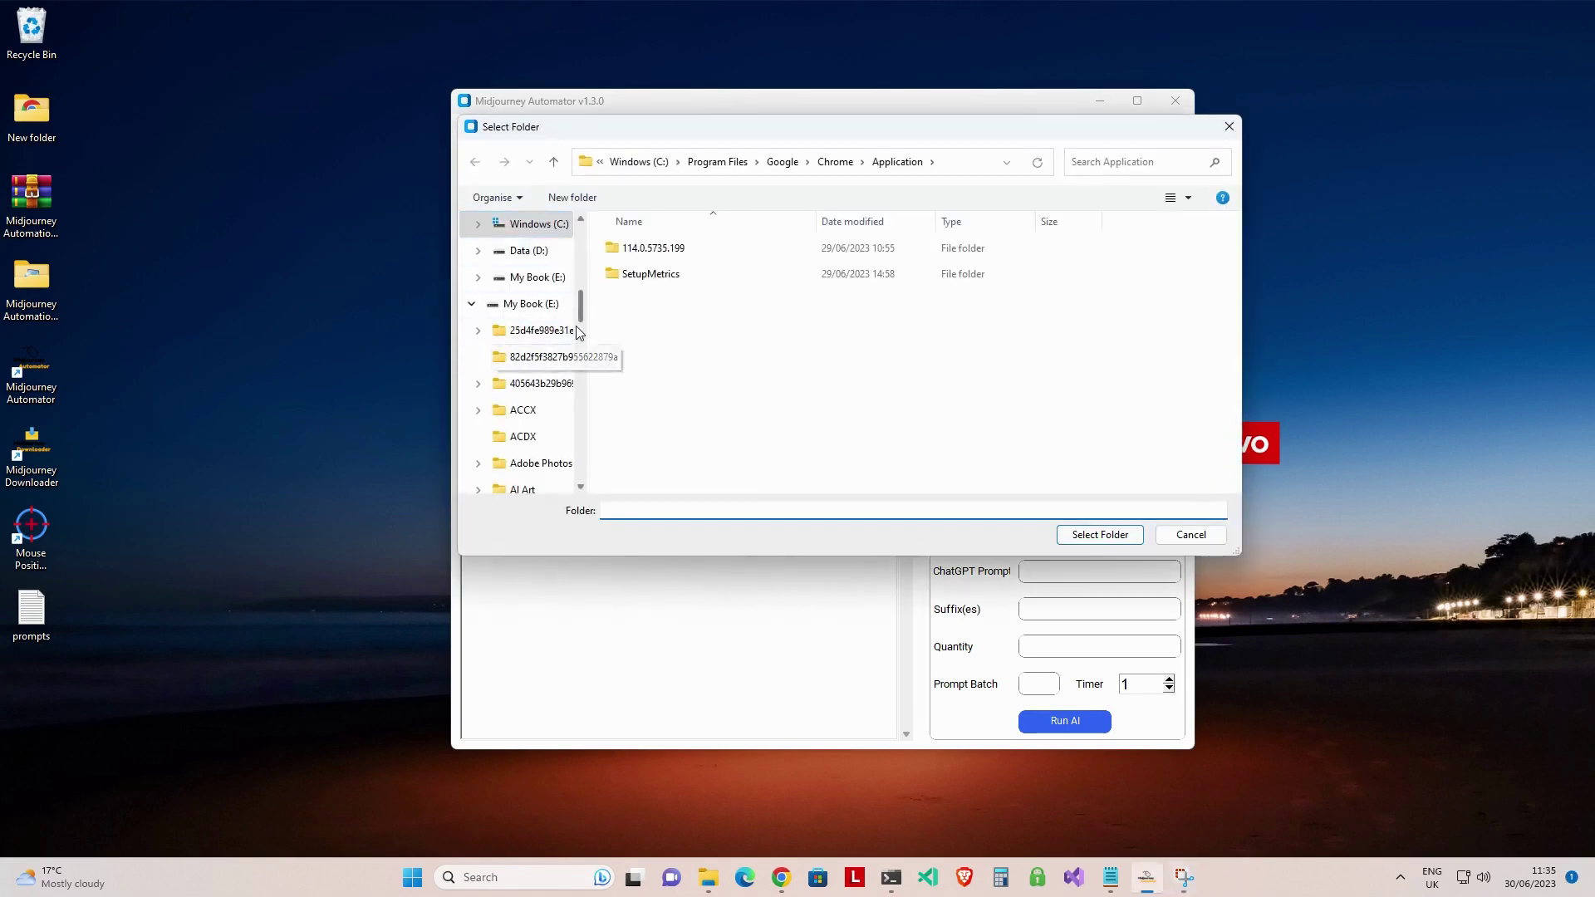
{"action": "scroll", "coordinate": [579, 323], "scroll_direction": "up", "scroll_amount": 5}
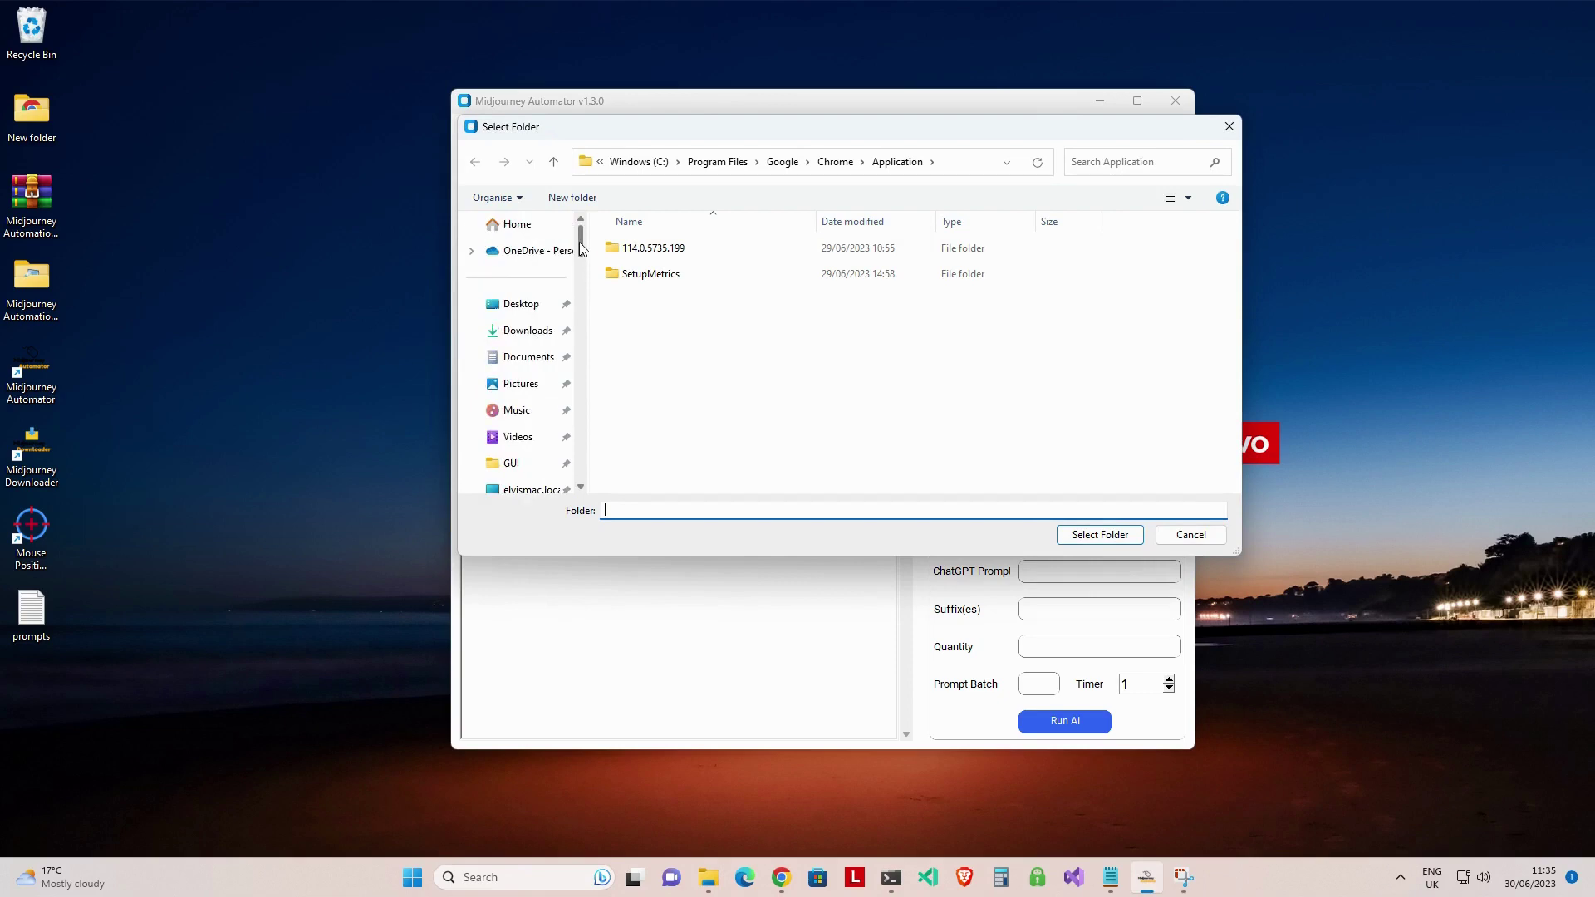
{"action": "scroll", "coordinate": [578, 250], "scroll_direction": "down", "scroll_amount": 3}
{"action": "left_click", "coordinate": [528, 330]}
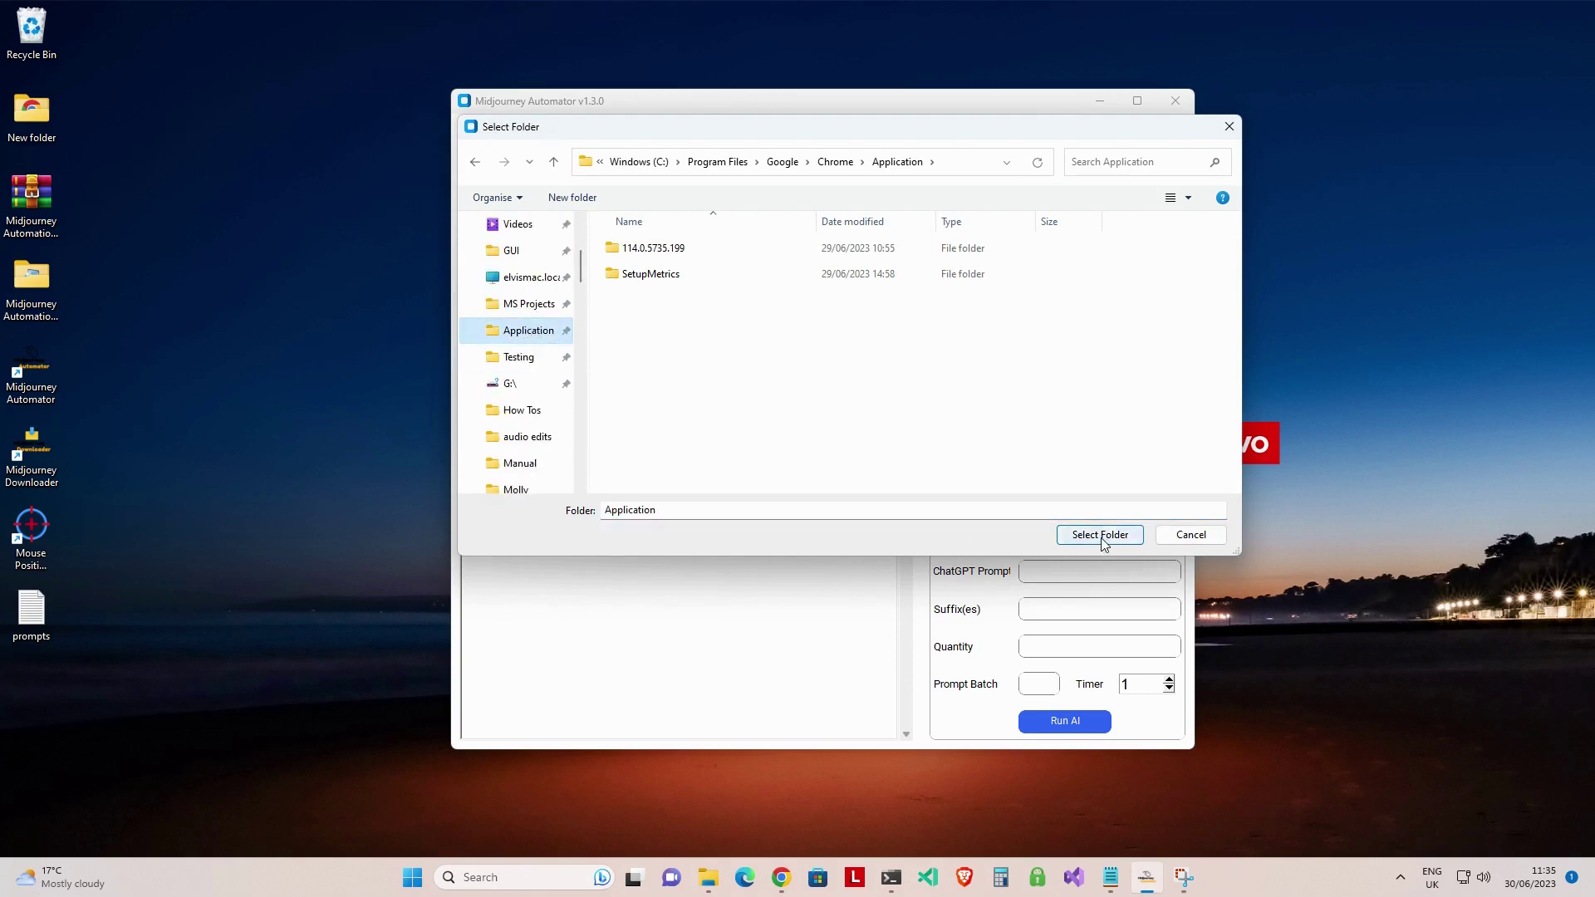
{"action": "left_click", "coordinate": [1101, 536]}
- Set the project folder to Testing and launch the automated Chrome browser
{"action": "left_click", "coordinate": [518, 274]}
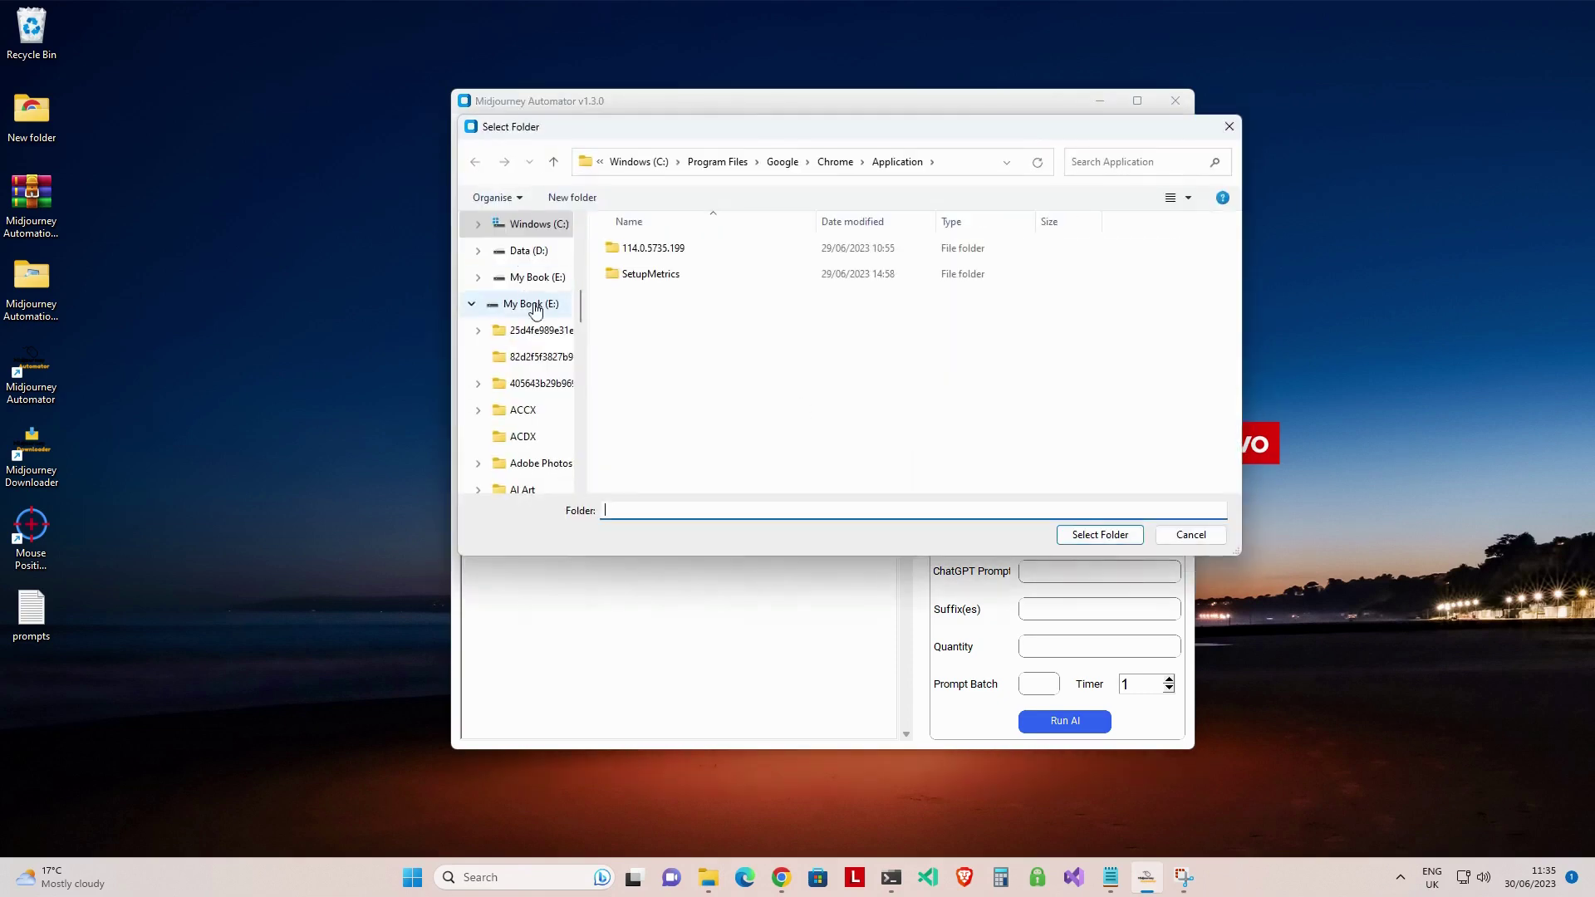
{"action": "left_click_drag", "start_coordinate": [581, 302], "coordinate": [579, 274]}
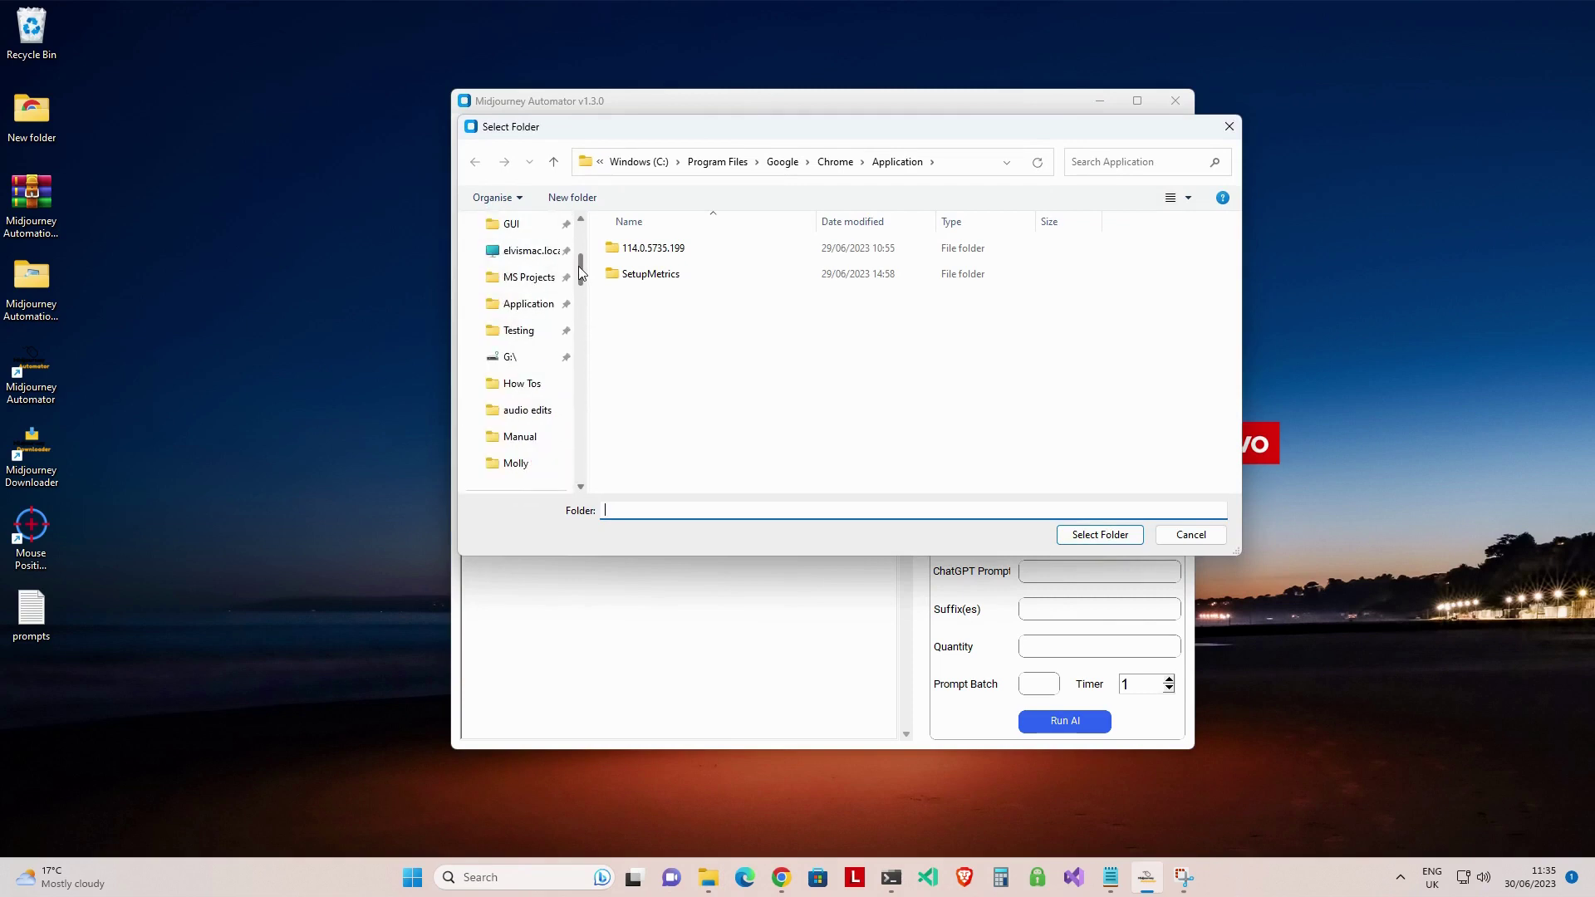
{"action": "left_click", "coordinate": [518, 330]}
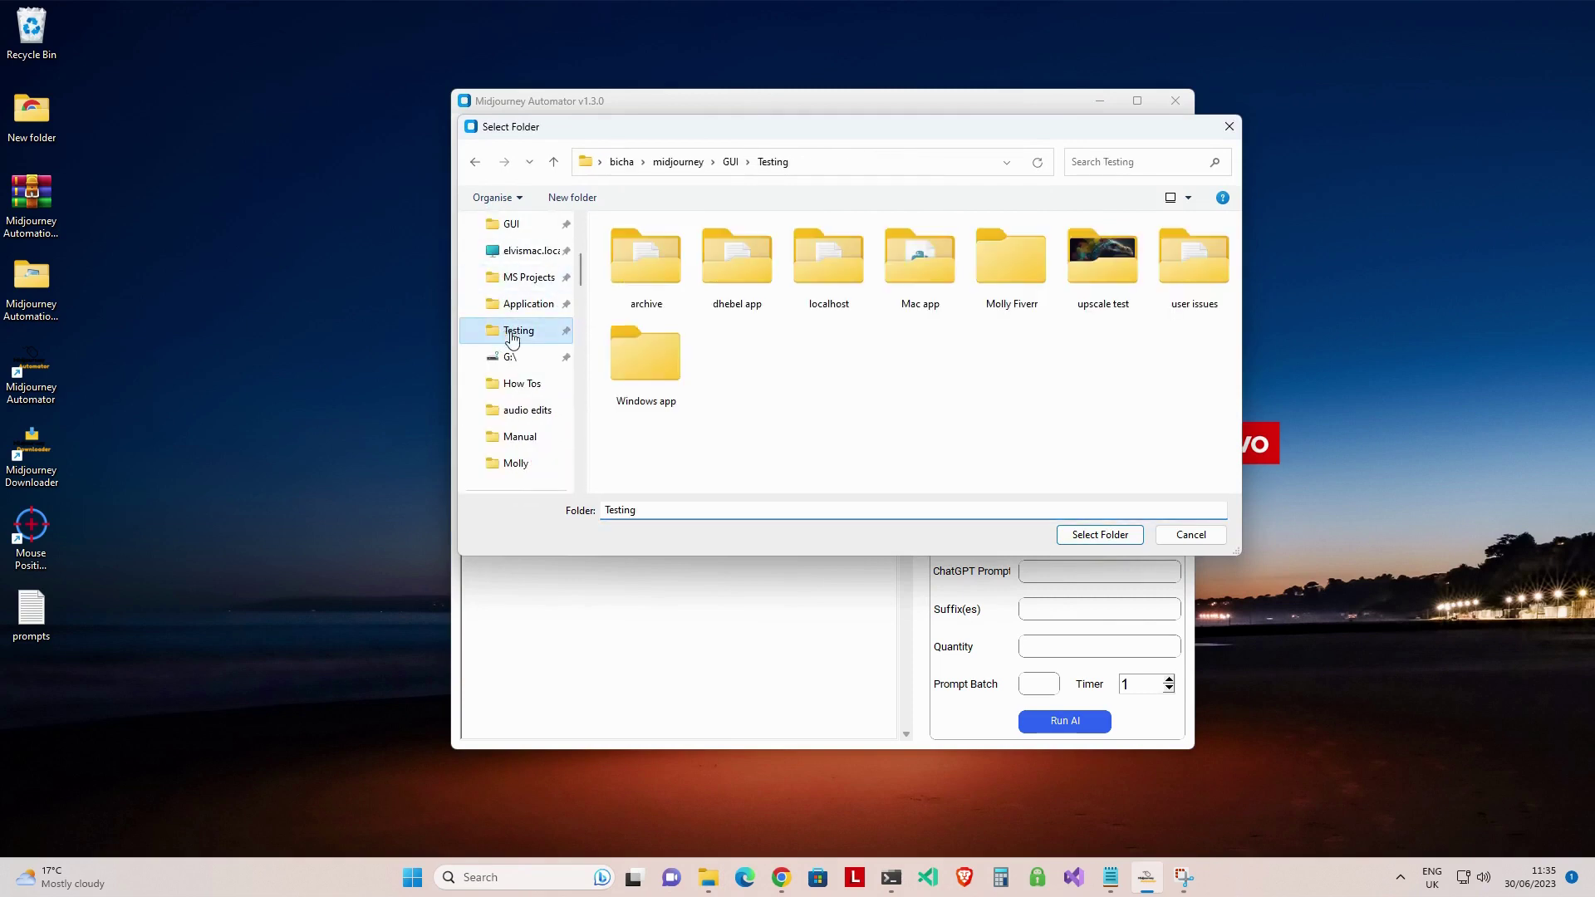
{"action": "left_click", "coordinate": [1113, 538]}
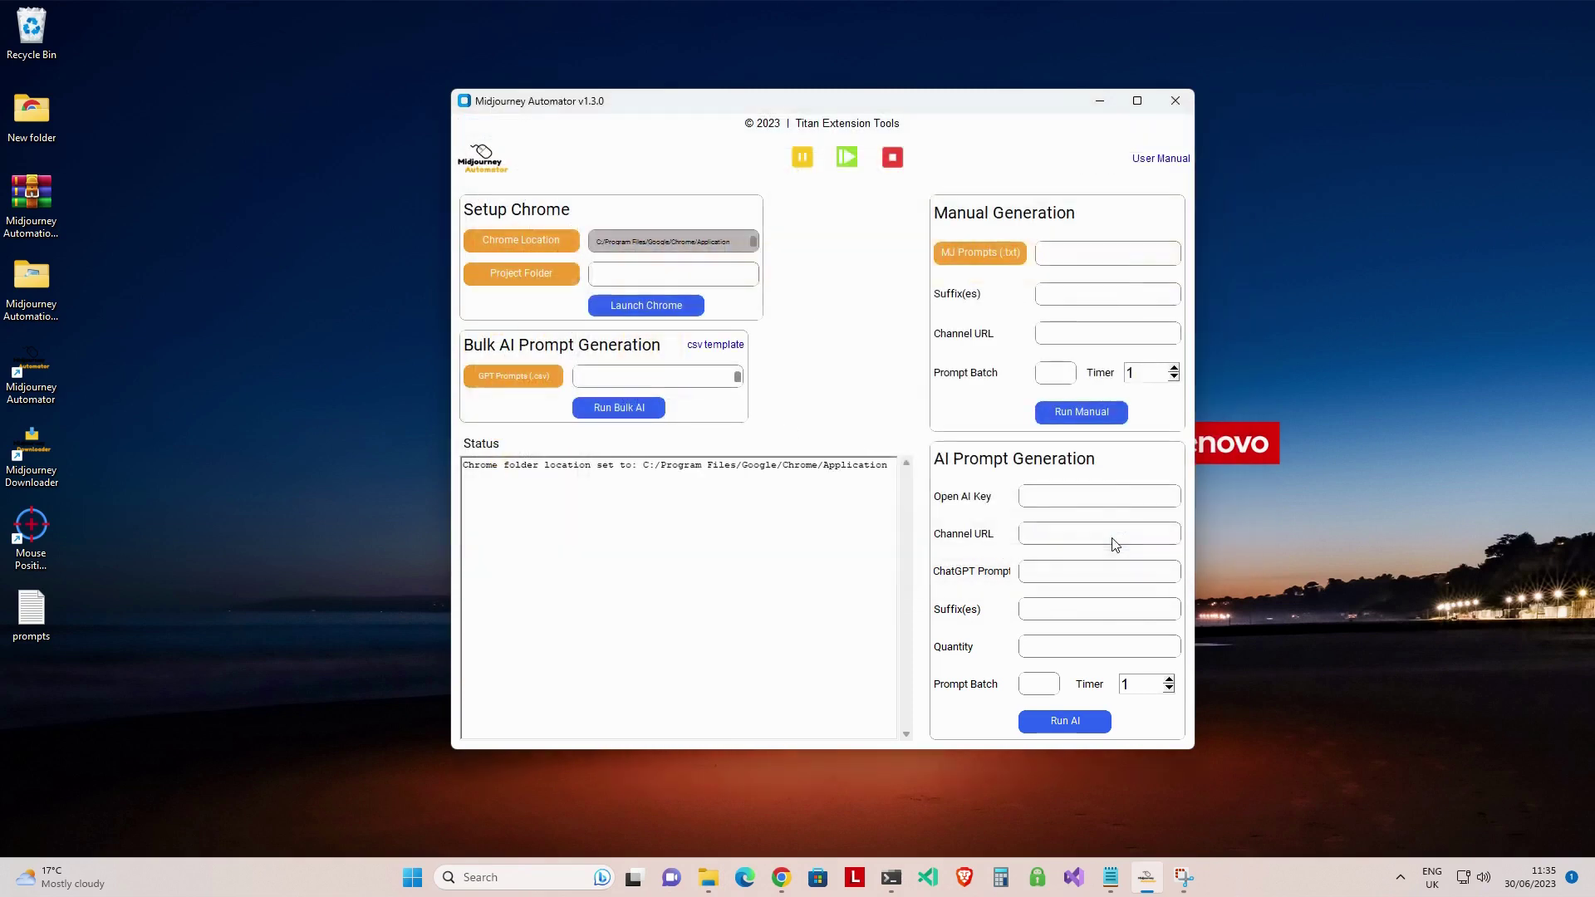
{"action": "left_click", "coordinate": [649, 308]}
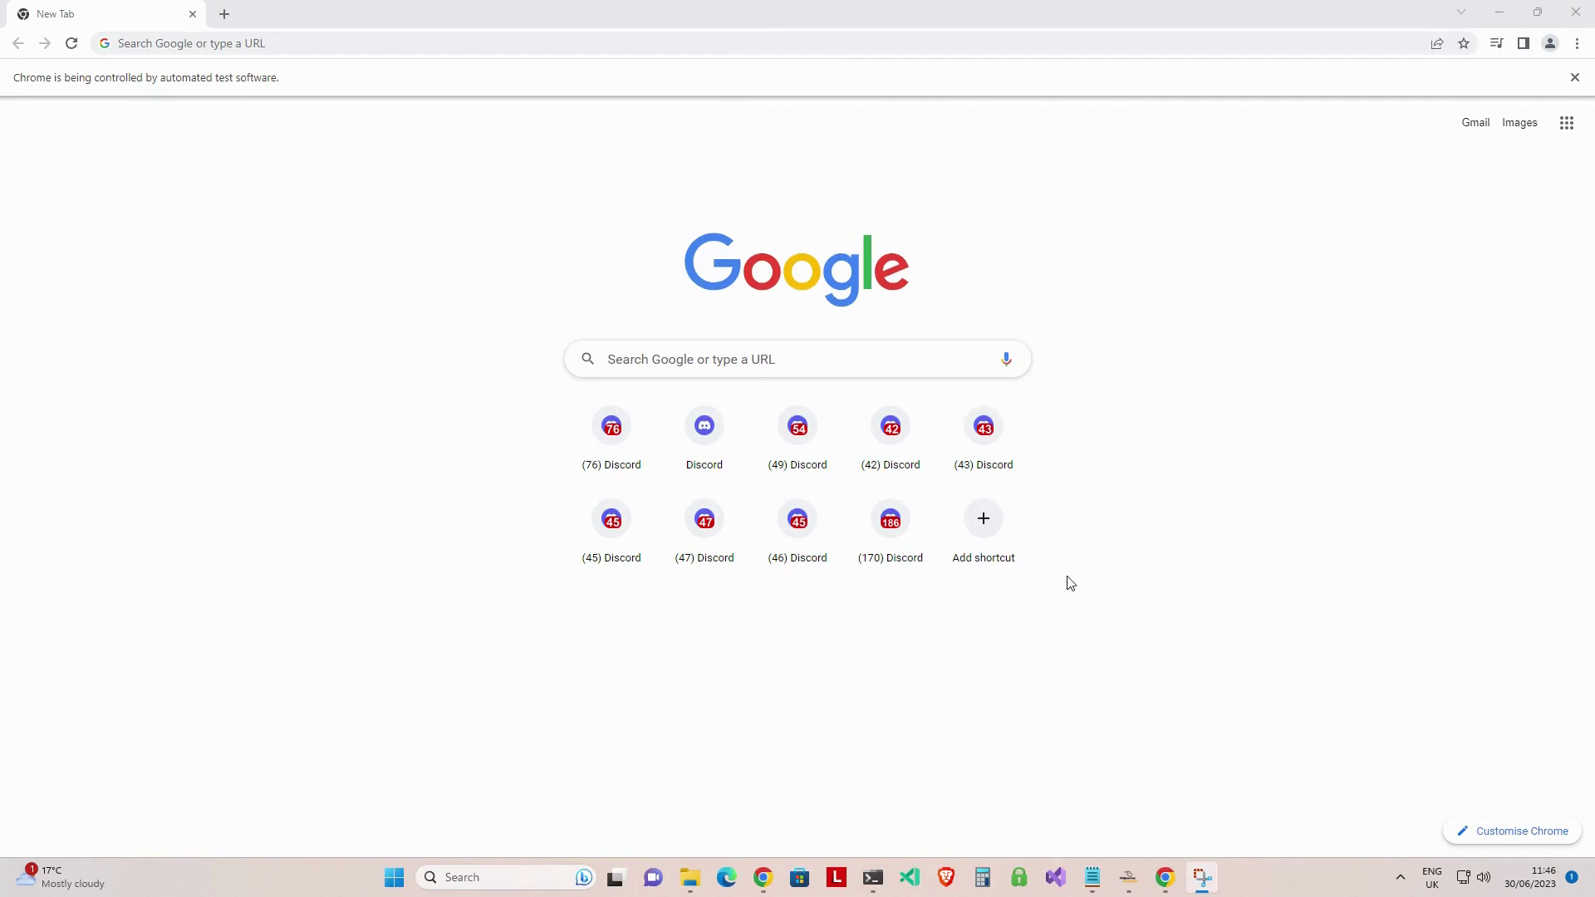
- Load prompts.txt from the Desktop as the MJ Prompts file
{"action": "mouse_move", "coordinate": [1146, 884]}
{"action": "left_click", "coordinate": [1108, 747]}
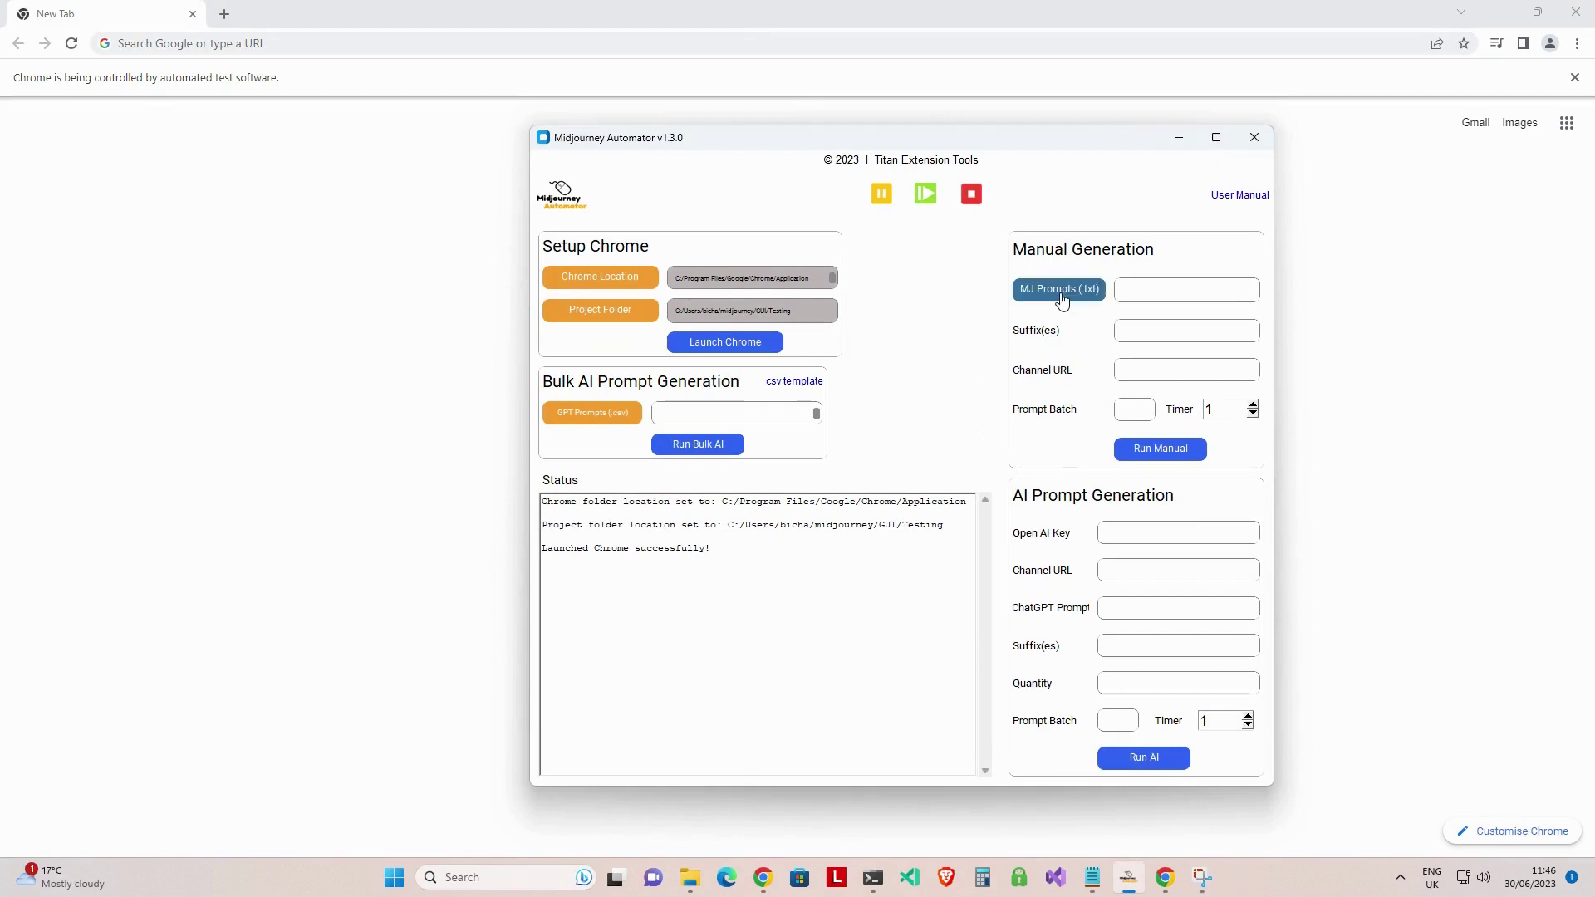
{"action": "left_click", "coordinate": [1060, 292]}
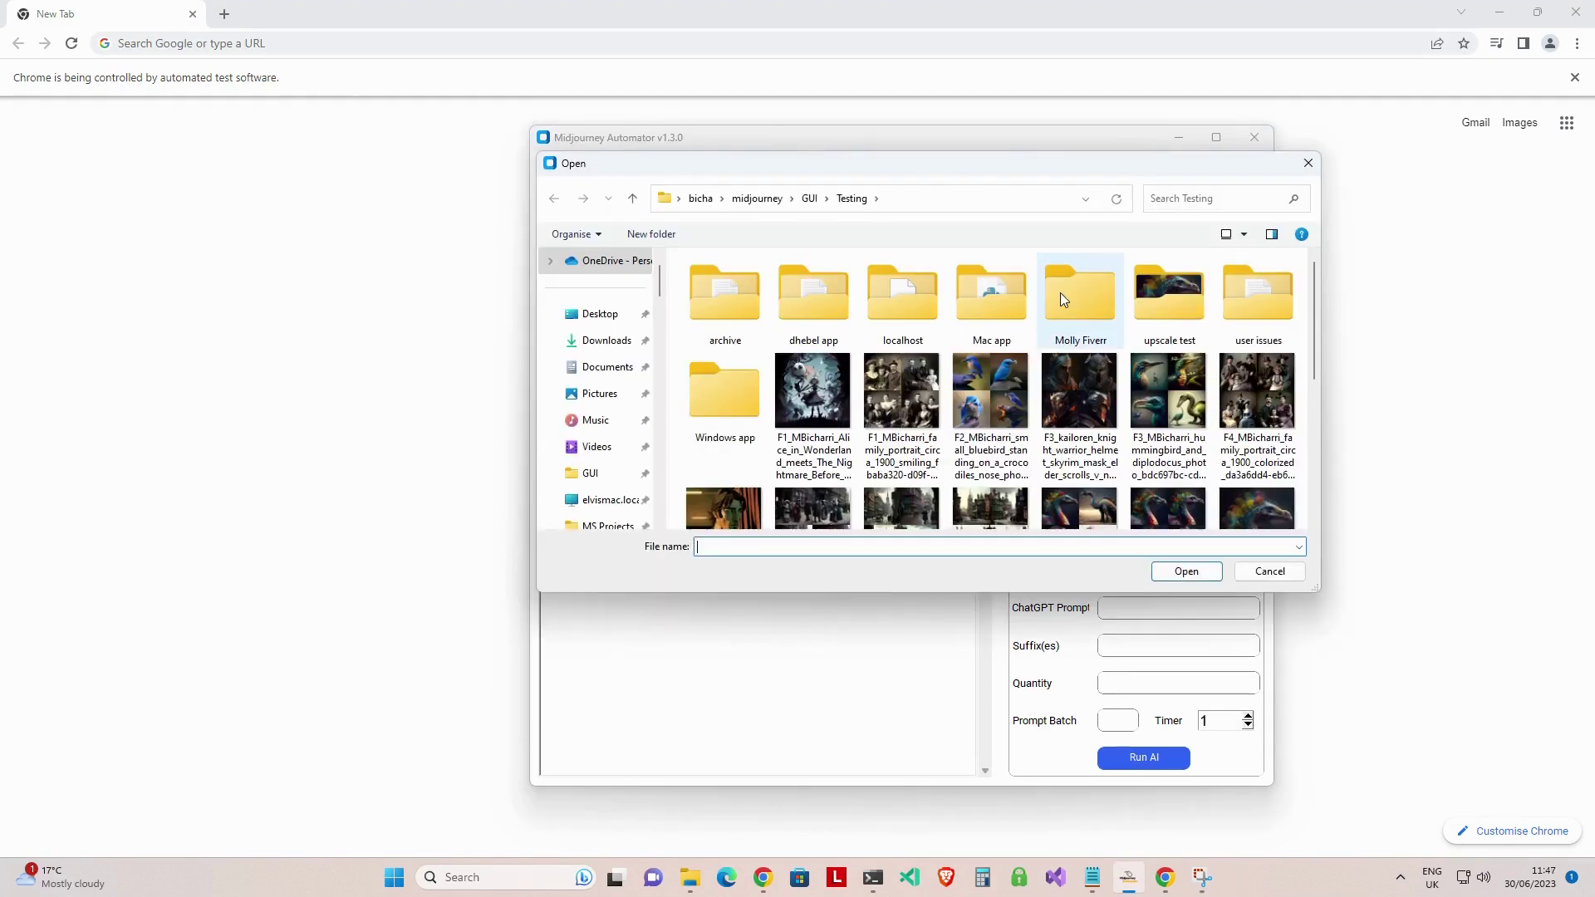
{"action": "left_click", "coordinate": [593, 316]}
{"action": "left_click", "coordinate": [1000, 316]}
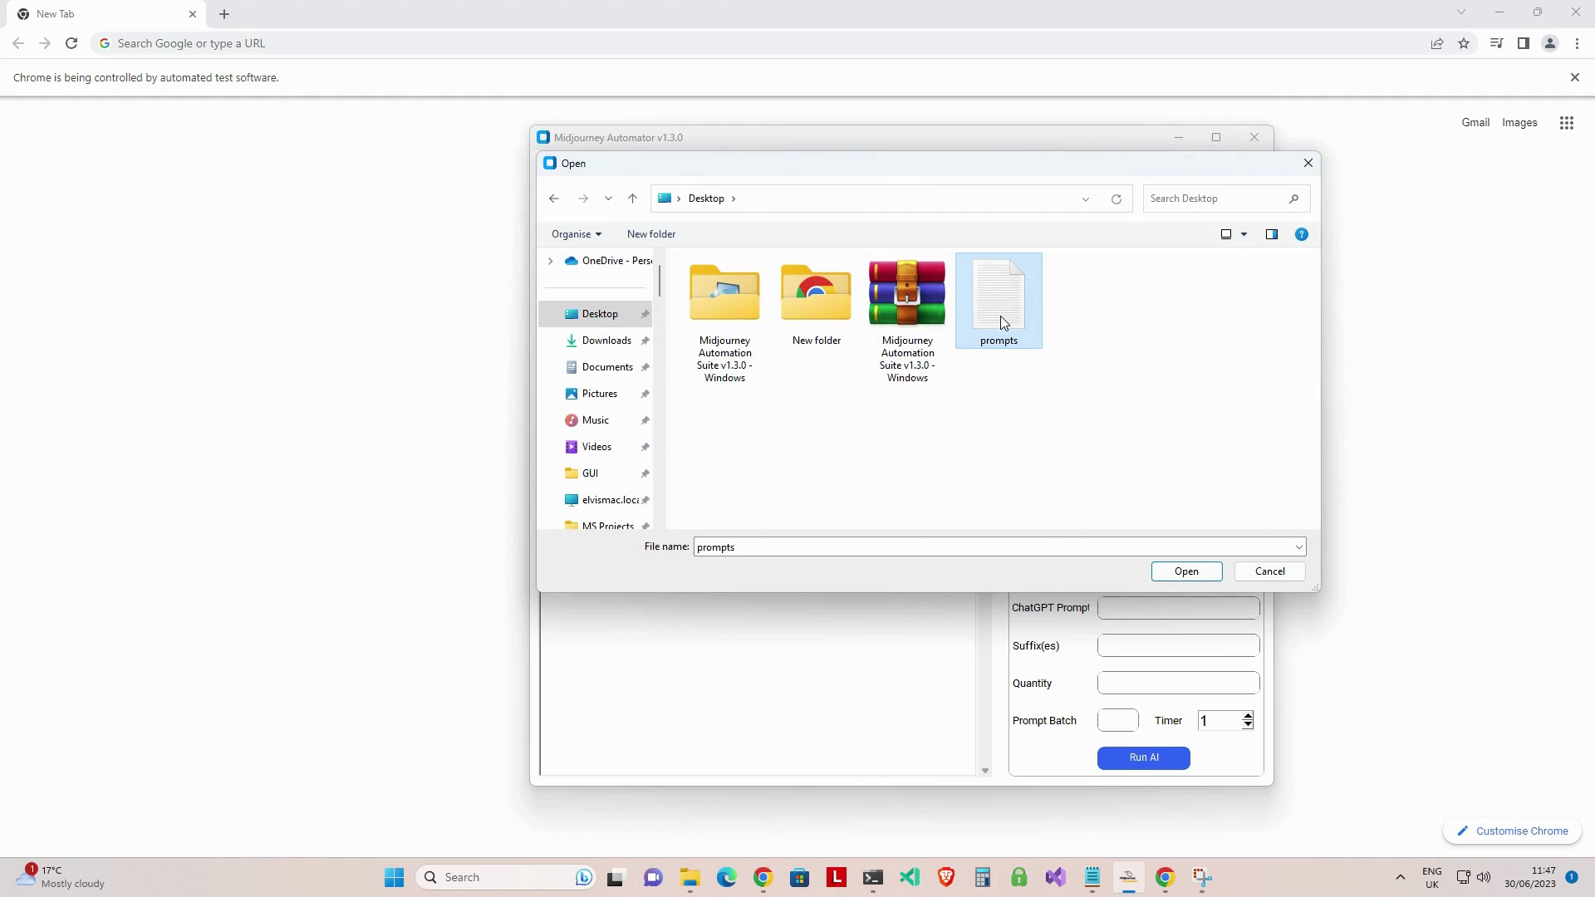
{"action": "left_click", "coordinate": [1185, 571]}
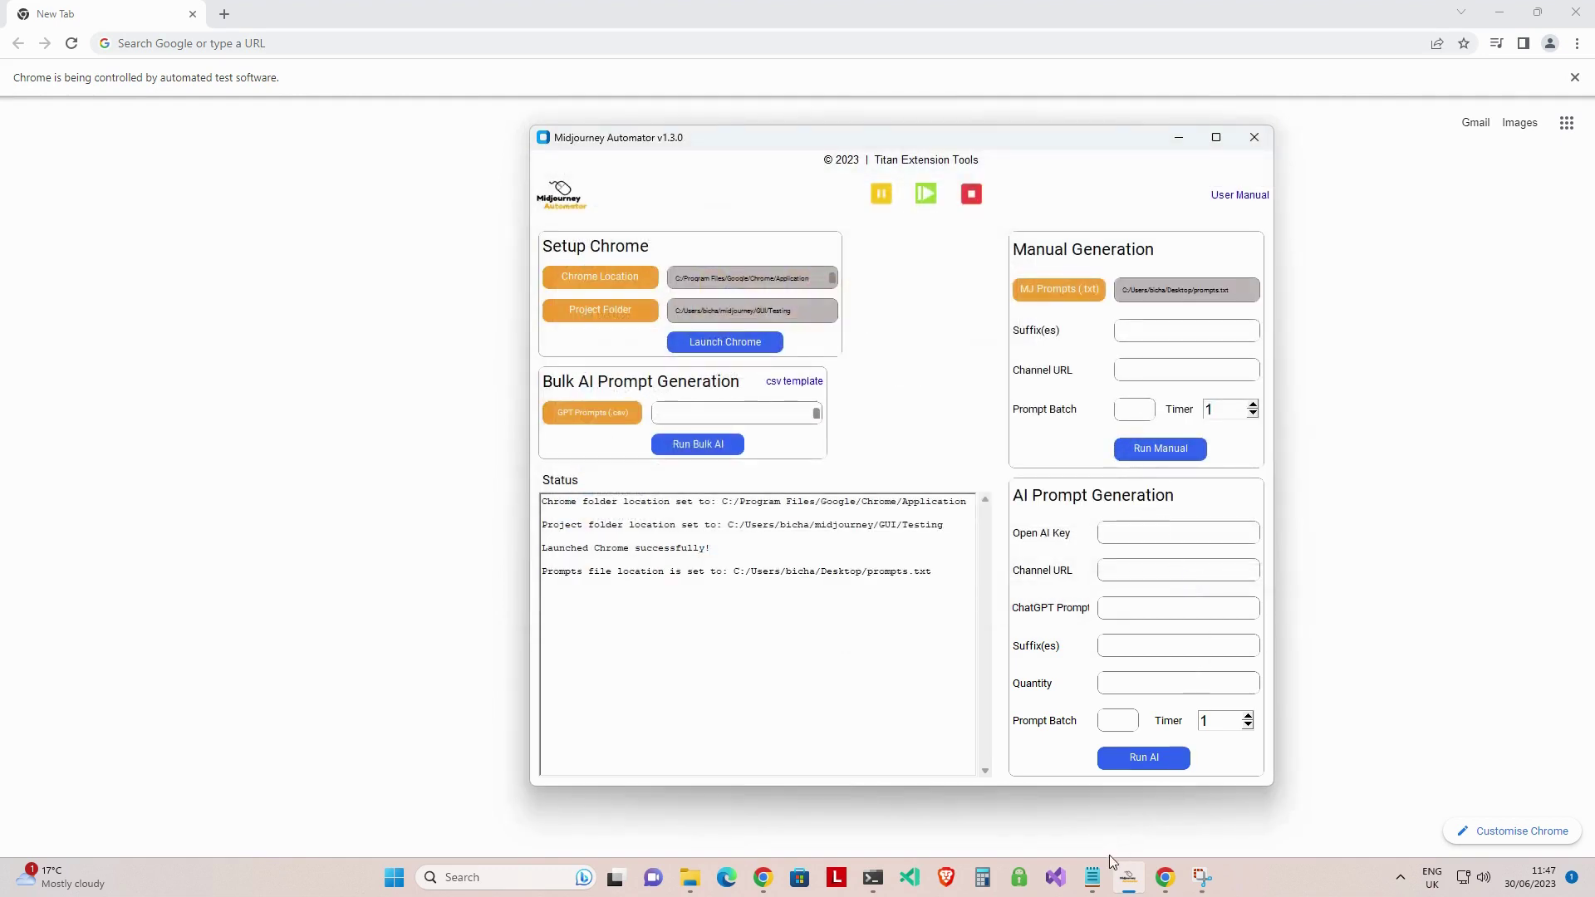
- Copy the '-- v4' suffix from the notes into the Suffix(es) field
{"action": "left_click", "coordinate": [1093, 877]}
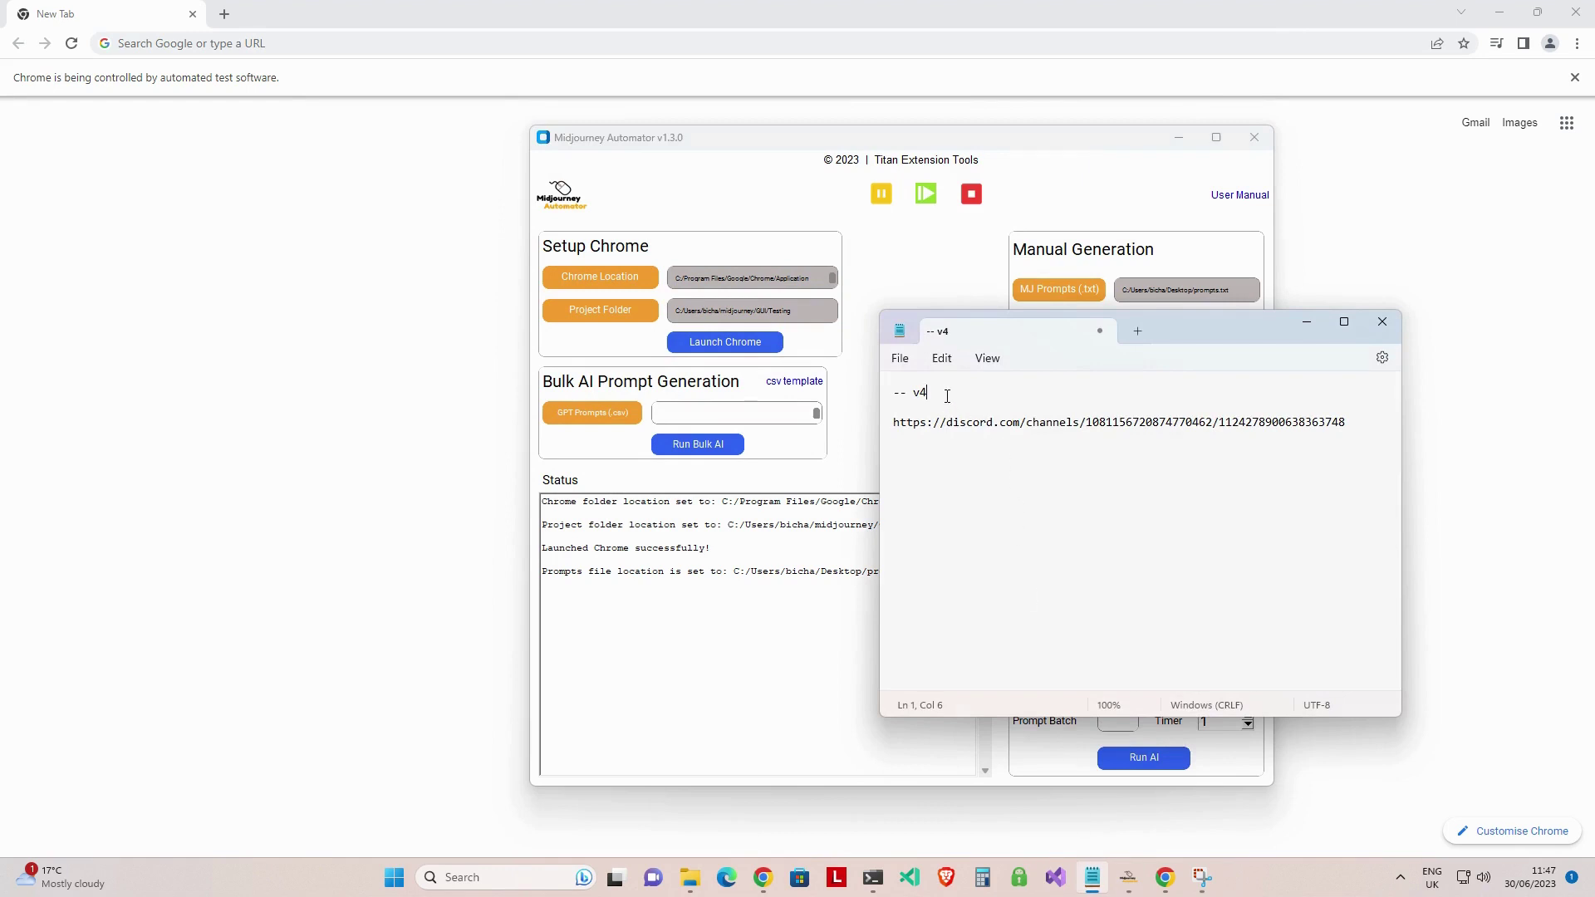
{"action": "left_click_drag", "start_coordinate": [932, 393], "coordinate": [864, 392]}
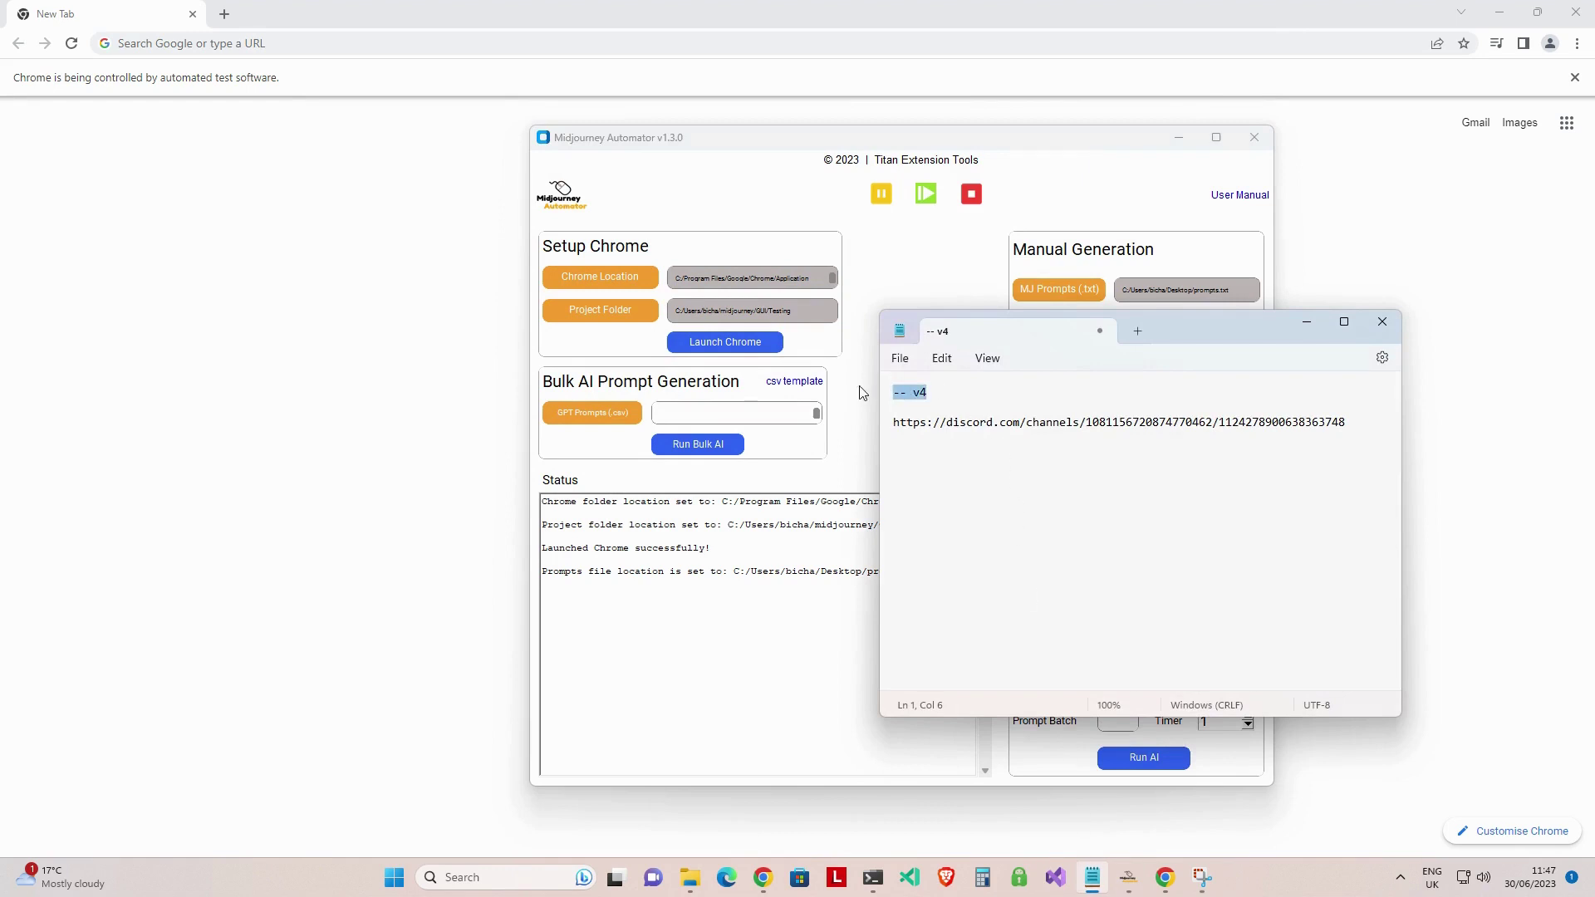
{"action": "right_click", "coordinate": [900, 397]}
{"action": "left_click", "coordinate": [945, 475]}
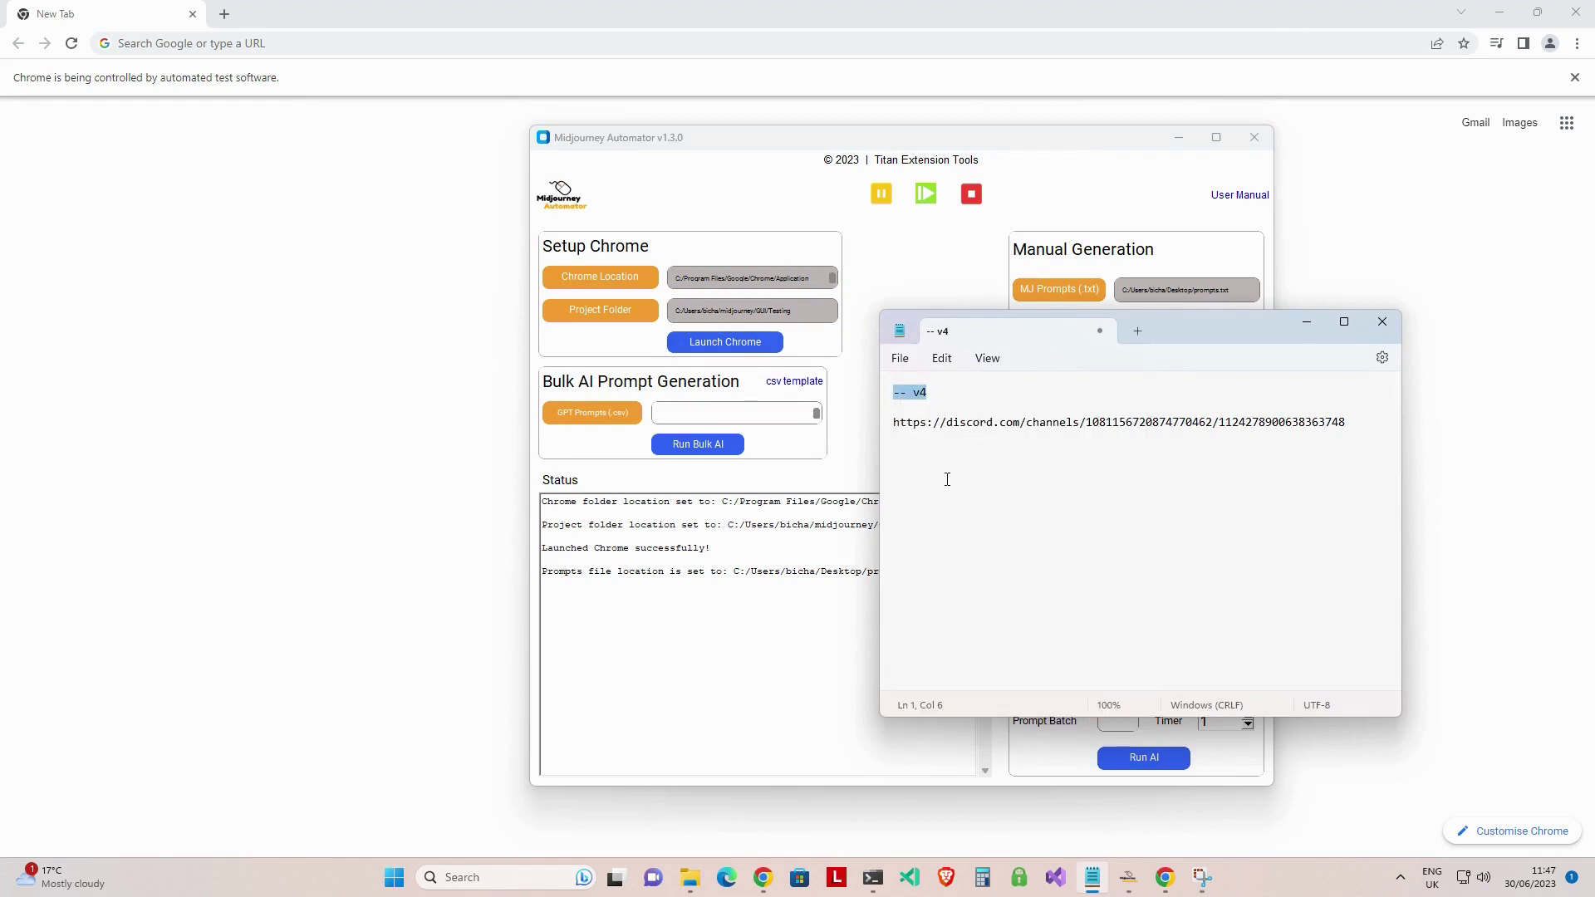
{"action": "left_click", "coordinate": [976, 283]}
{"action": "left_click", "coordinate": [1121, 331]}
{"action": "right_click", "coordinate": [1132, 336]}
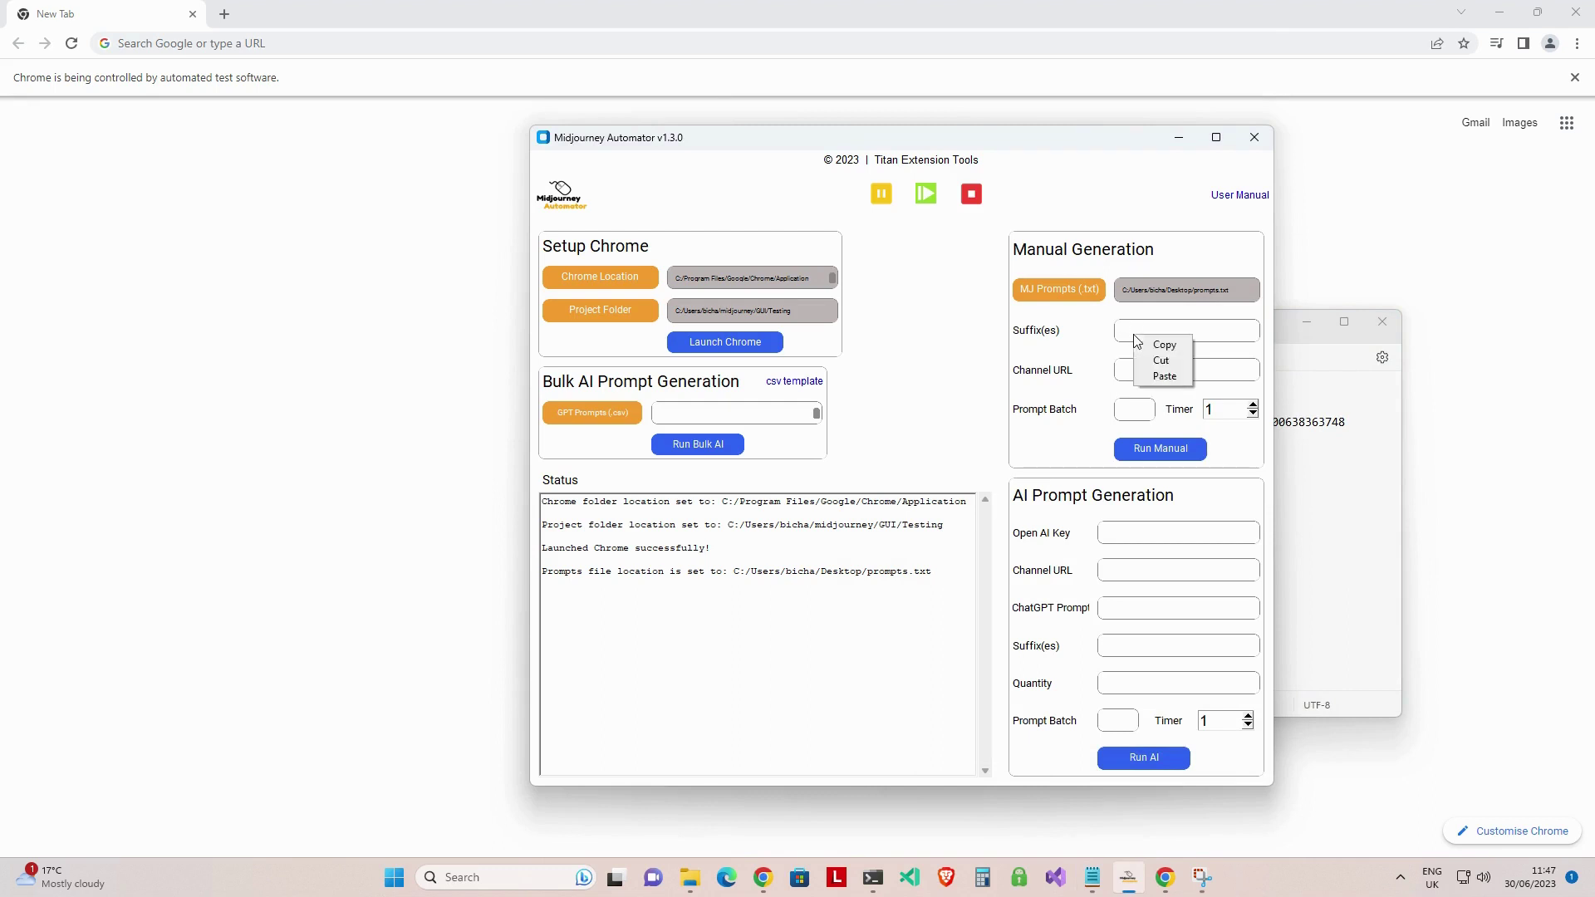
{"action": "left_click", "coordinate": [1156, 378]}
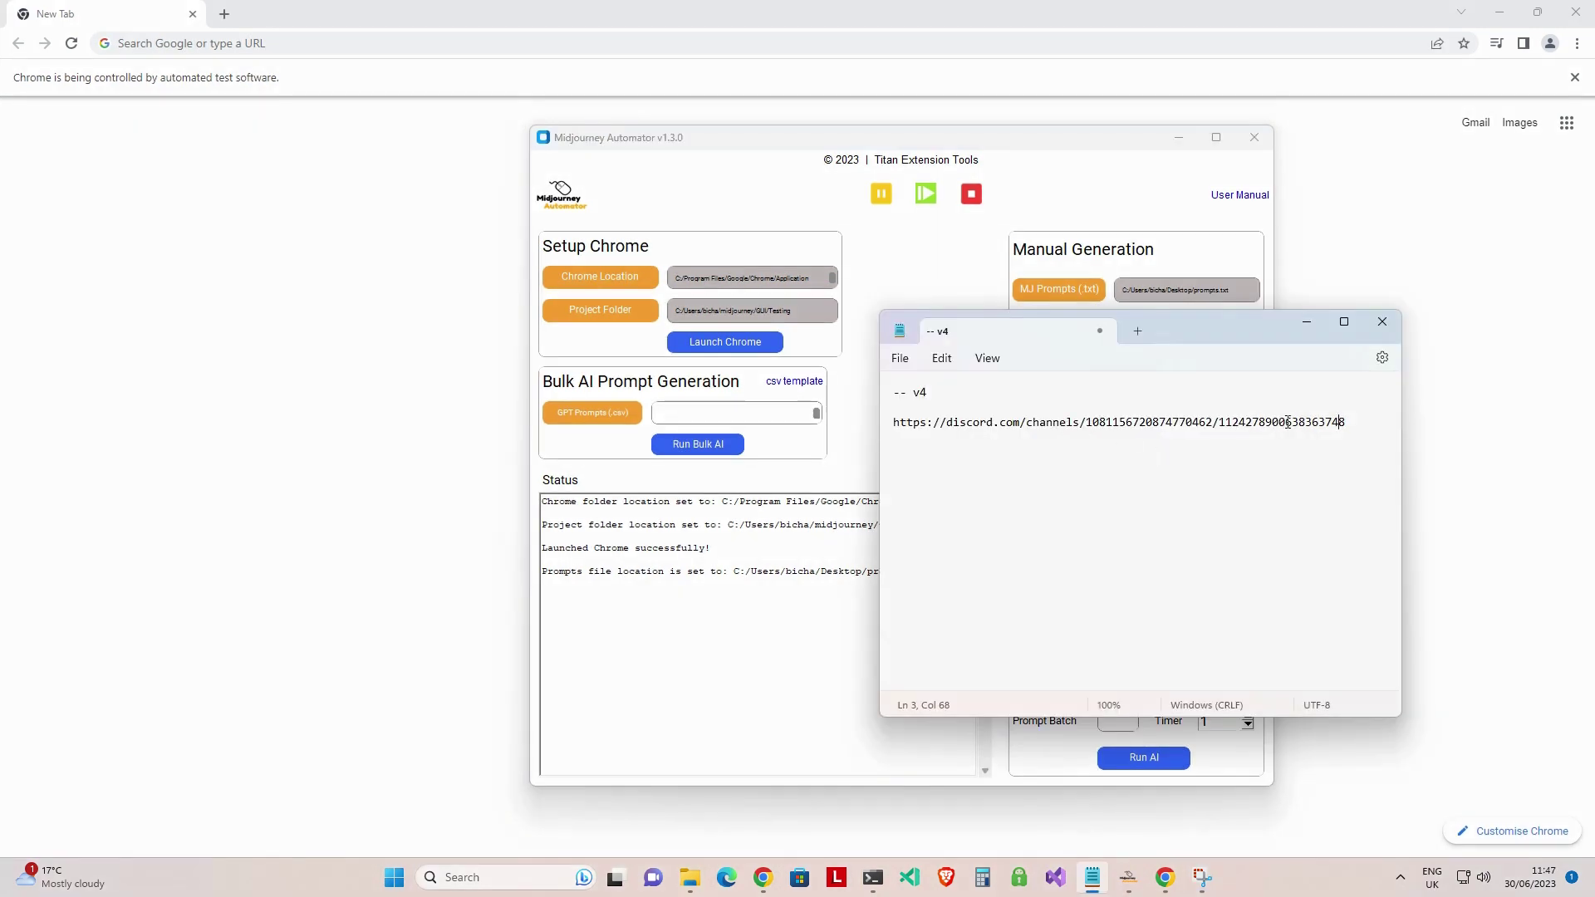
- Copy the Discord channel URL from the notes into the Channel URL field
{"action": "left_click_drag", "start_coordinate": [1347, 423], "coordinate": [895, 437]}
{"action": "right_click", "coordinate": [913, 431]}
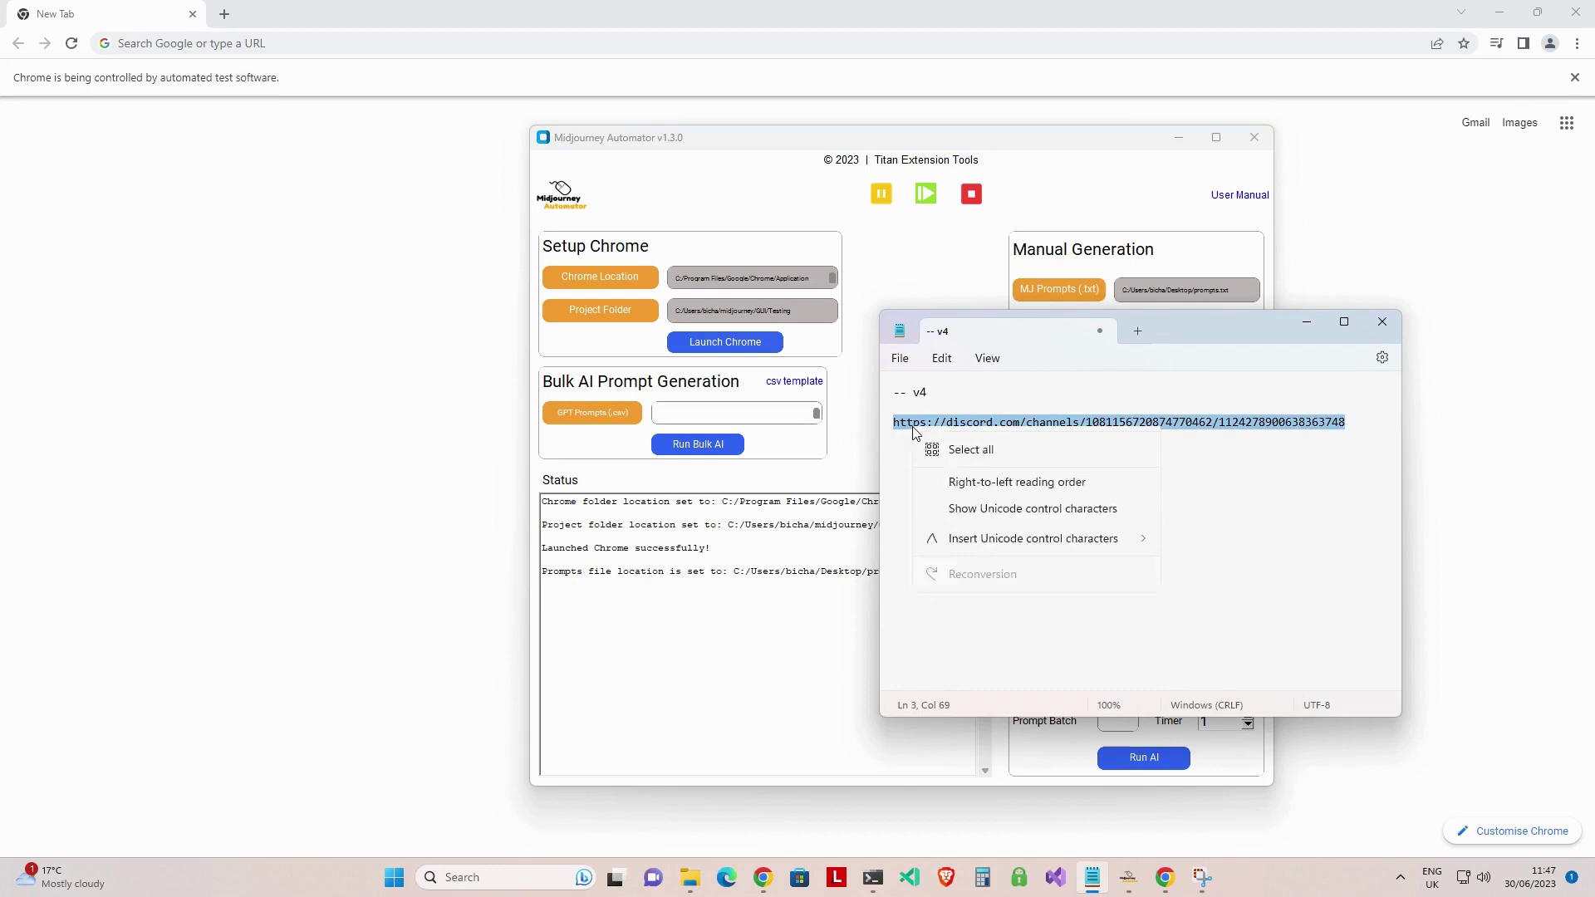
{"action": "left_click", "coordinate": [971, 516]}
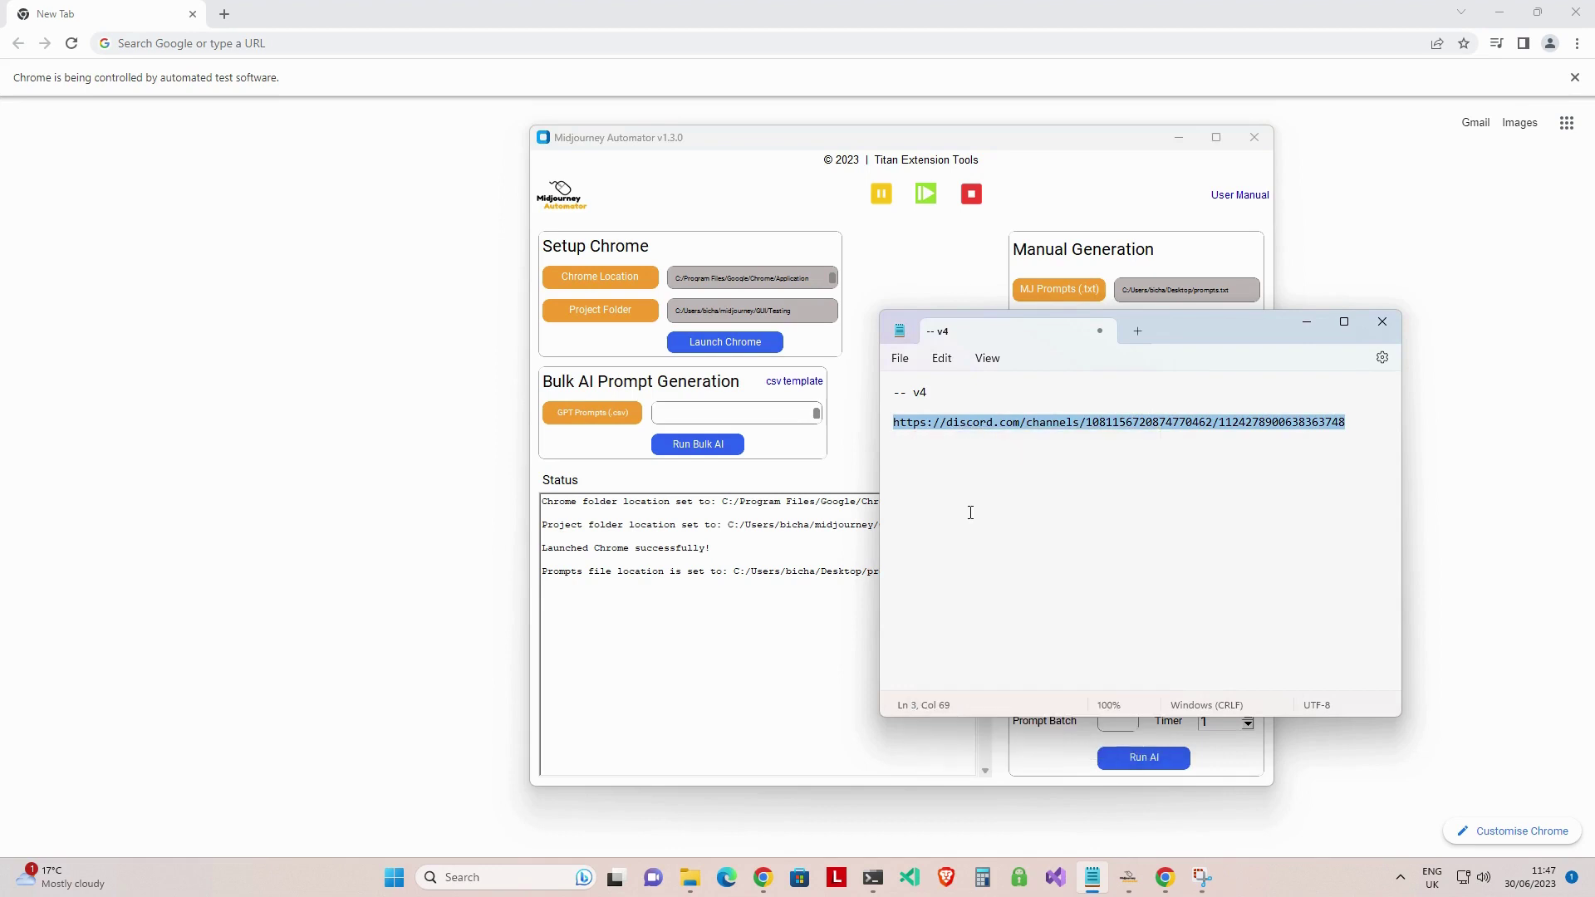
{"action": "left_click", "coordinate": [970, 268]}
{"action": "left_click", "coordinate": [1137, 372]}
{"action": "right_click", "coordinate": [1139, 375]}
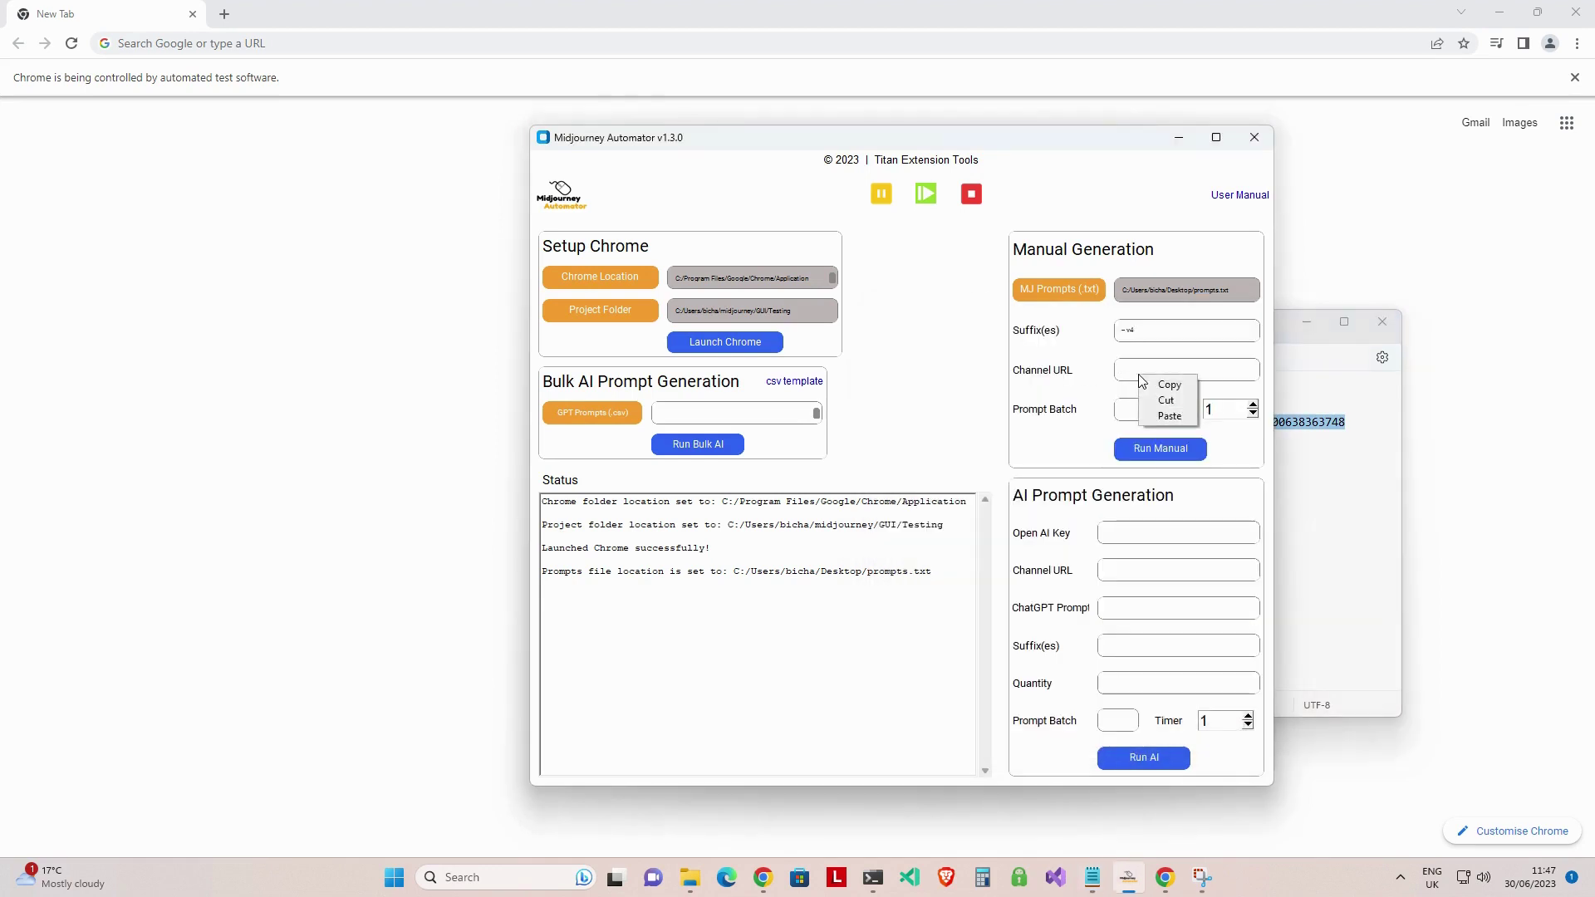
{"action": "left_click", "coordinate": [1168, 416]}
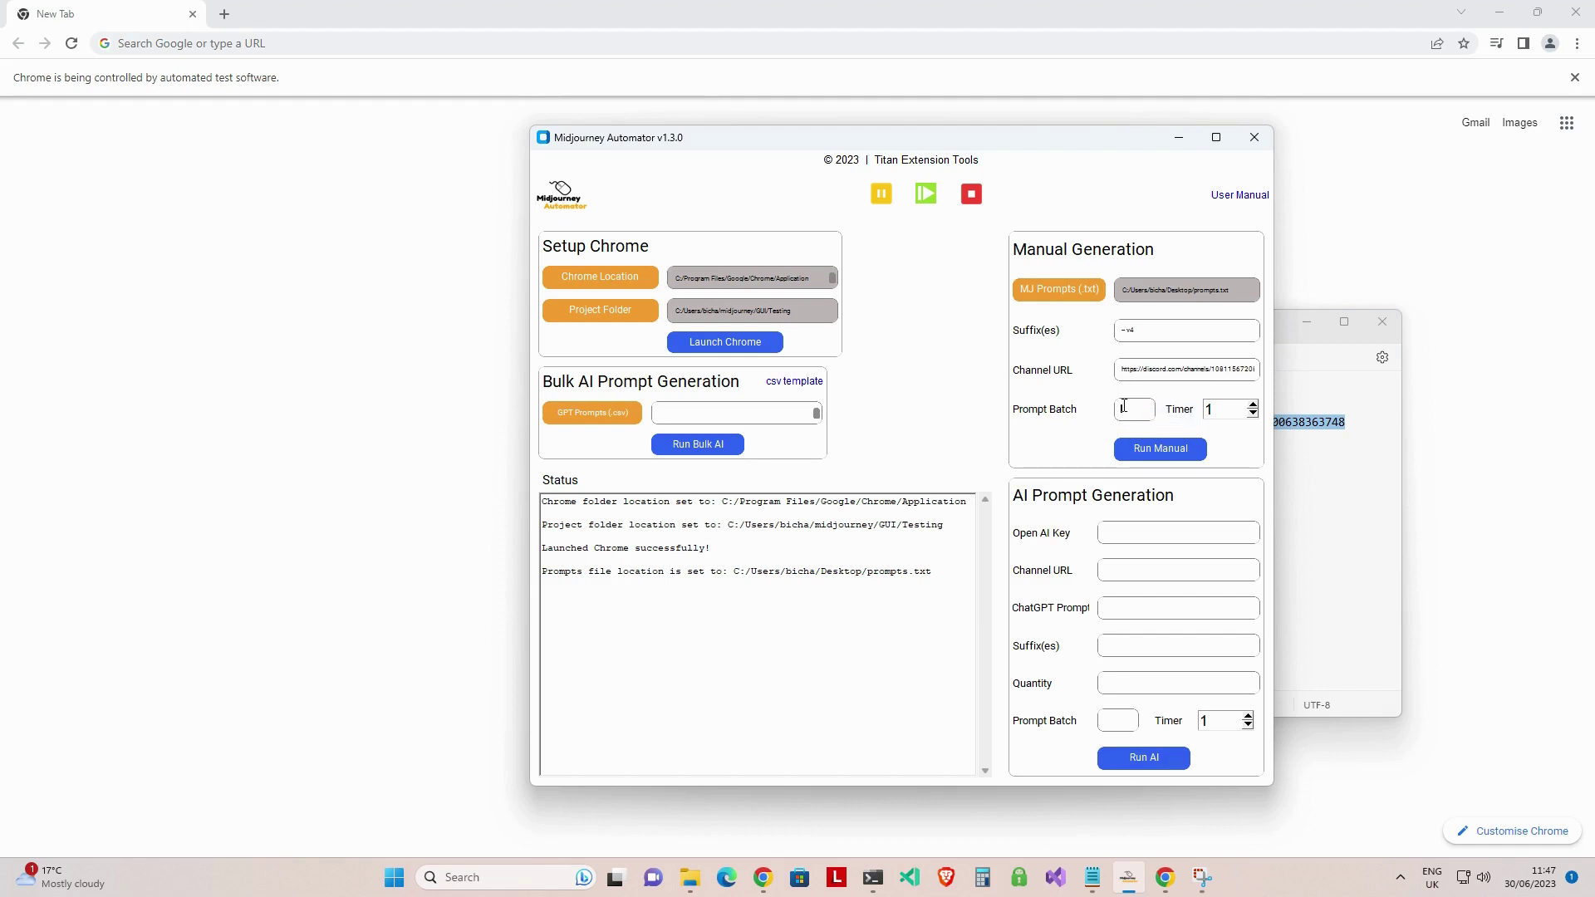
- Set Prompt Batch to 1 and the Timer to 5 seconds, then start Run Manual
{"action": "left_click", "coordinate": [1124, 407]}
{"action": "type", "text": "1"}
{"action": "left_click", "coordinate": [1253, 405]}
{"action": "left_click", "coordinate": [1253, 405]}
{"action": "left_click", "coordinate": [1253, 406]}
{"action": "left_click", "coordinate": [1253, 405]}
{"action": "left_click", "coordinate": [1162, 450]}
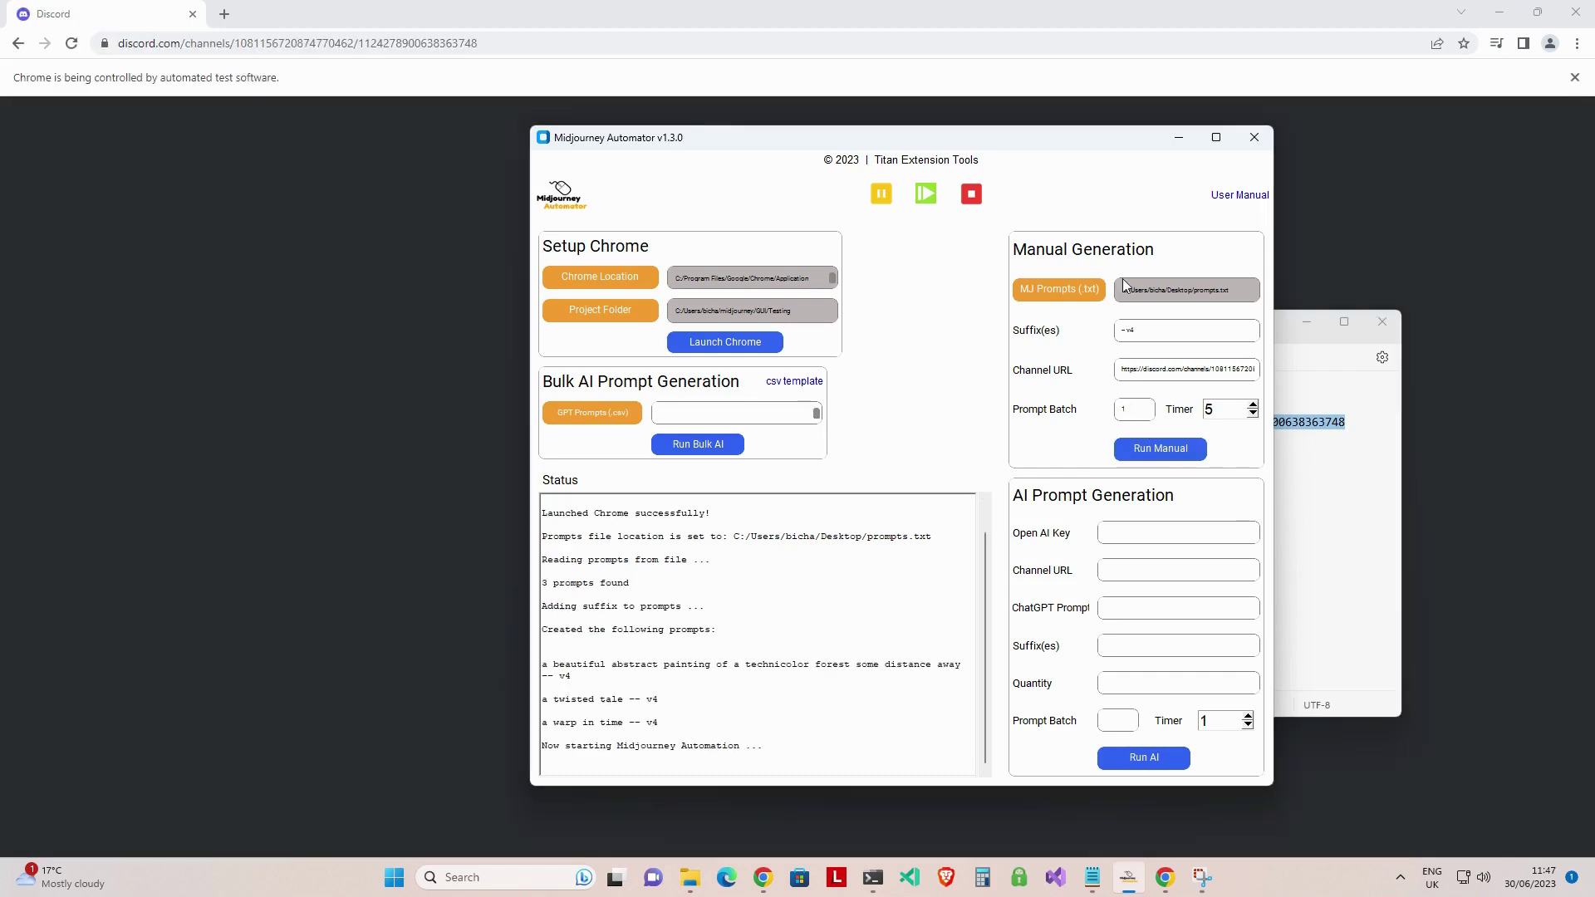
- Hide the Automator and Notepad windows and send /prefer suffix with an empty value
{"action": "left_click", "coordinate": [1177, 138]}
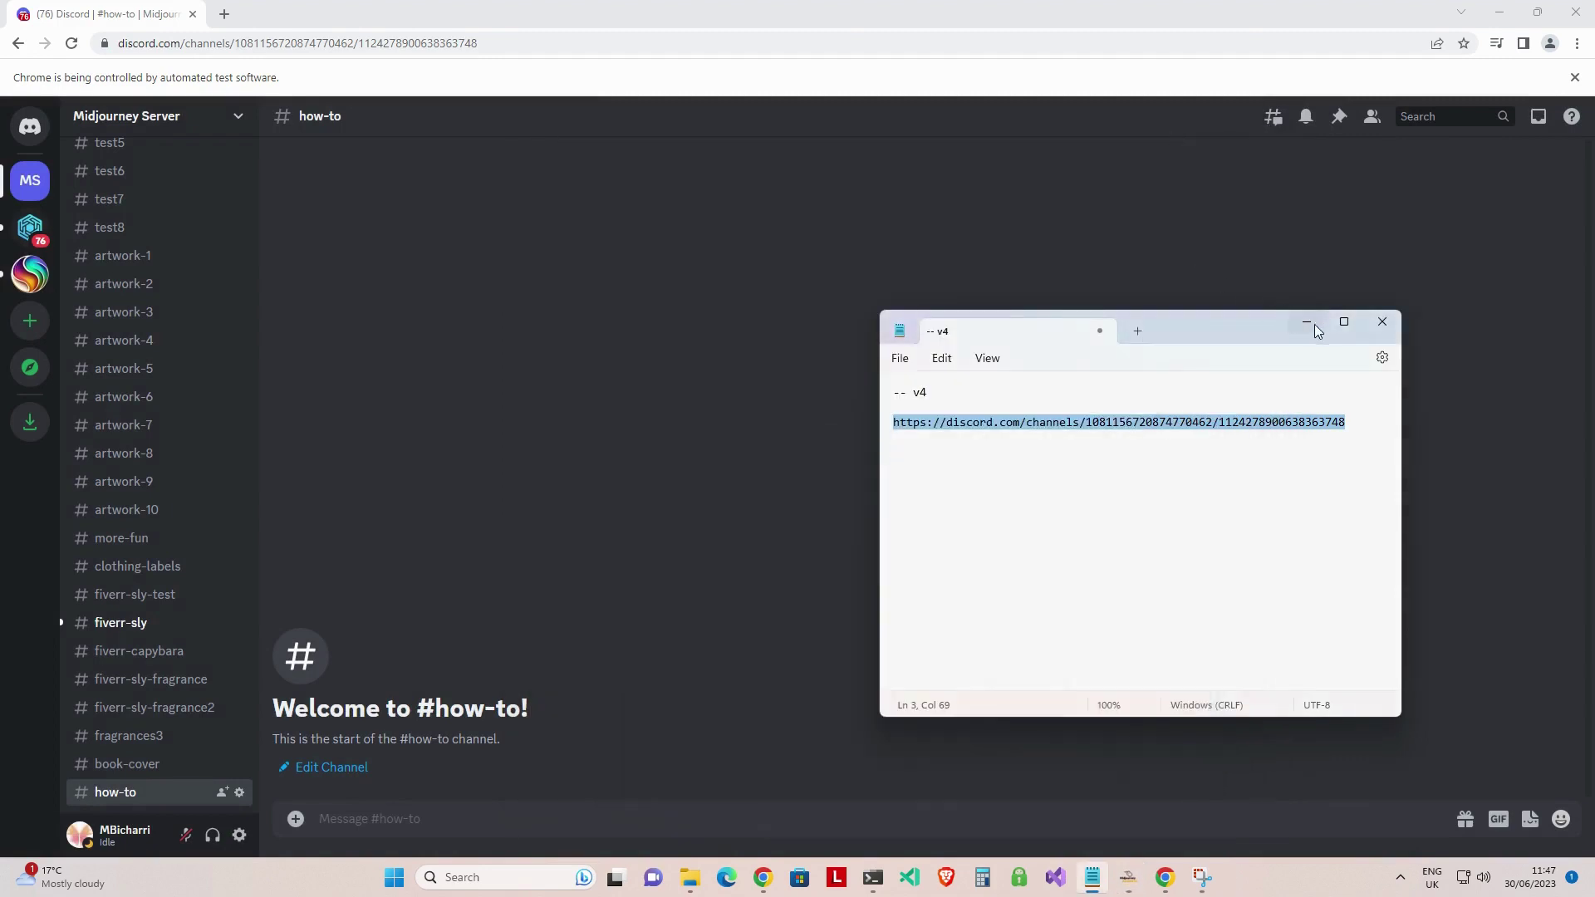
{"action": "left_click", "coordinate": [1307, 322]}
{"action": "type", "text": "/suffix"}
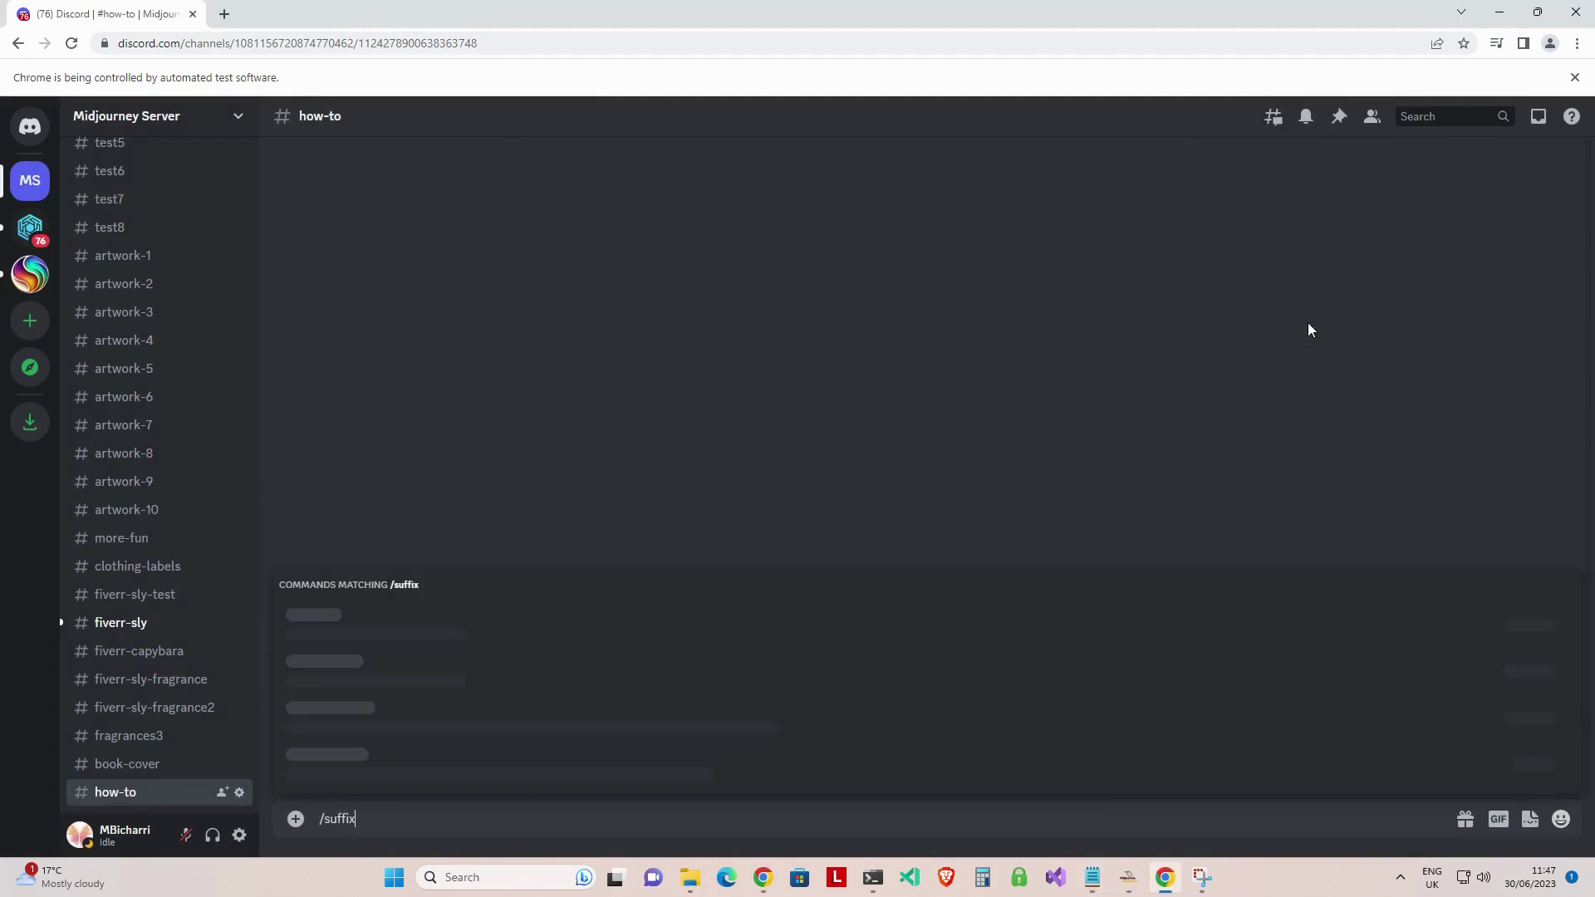
{"action": "key", "text": "Return"}
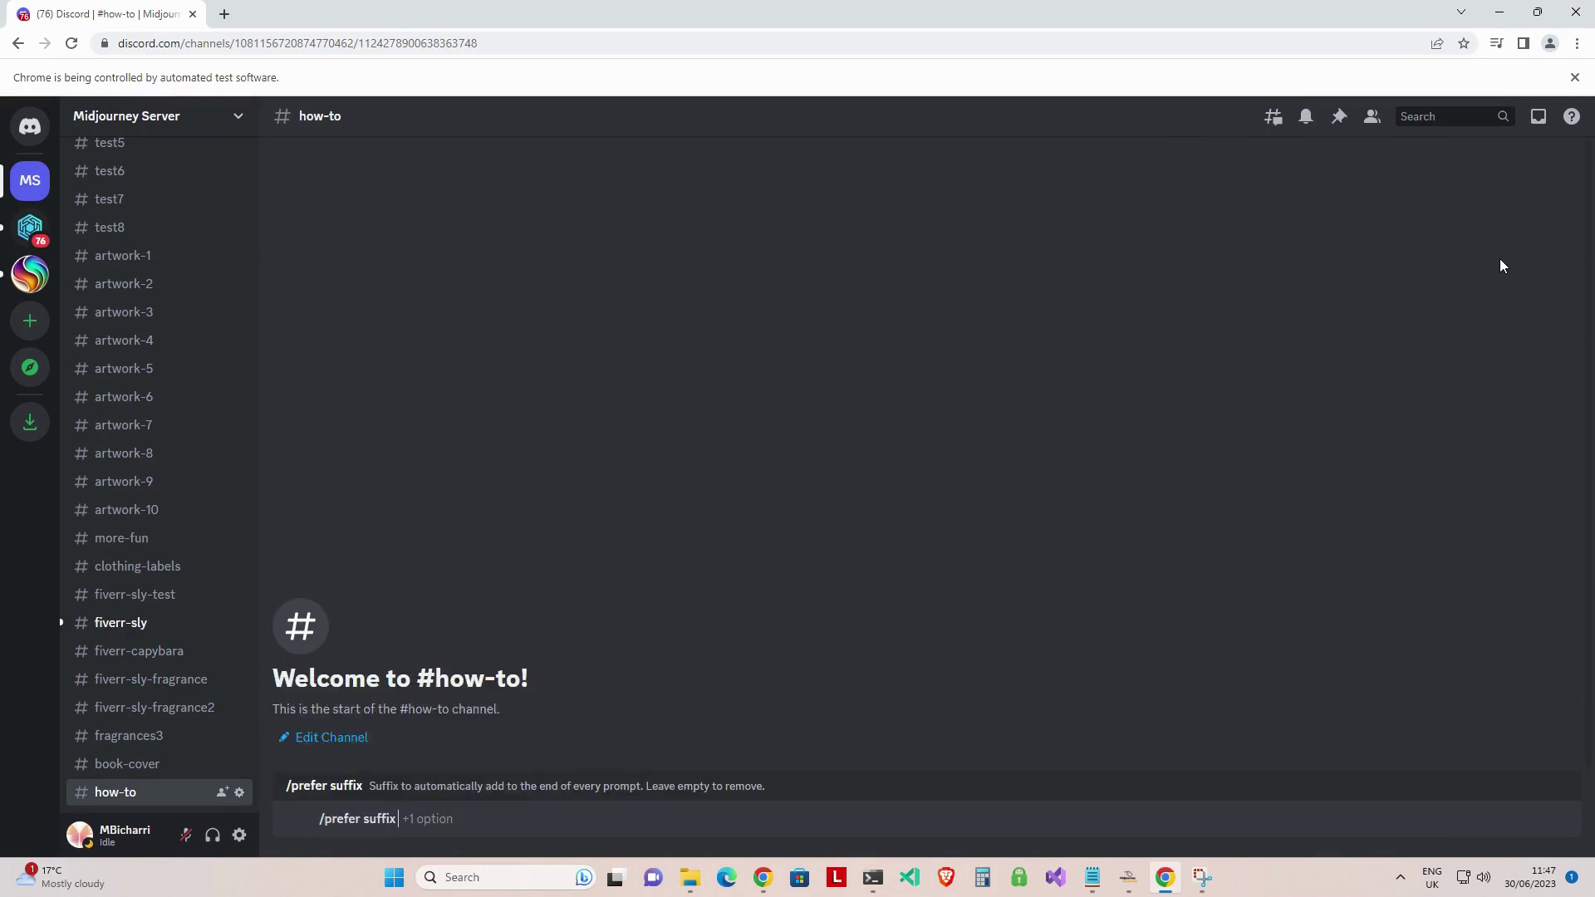
{"action": "key", "text": "Return"}
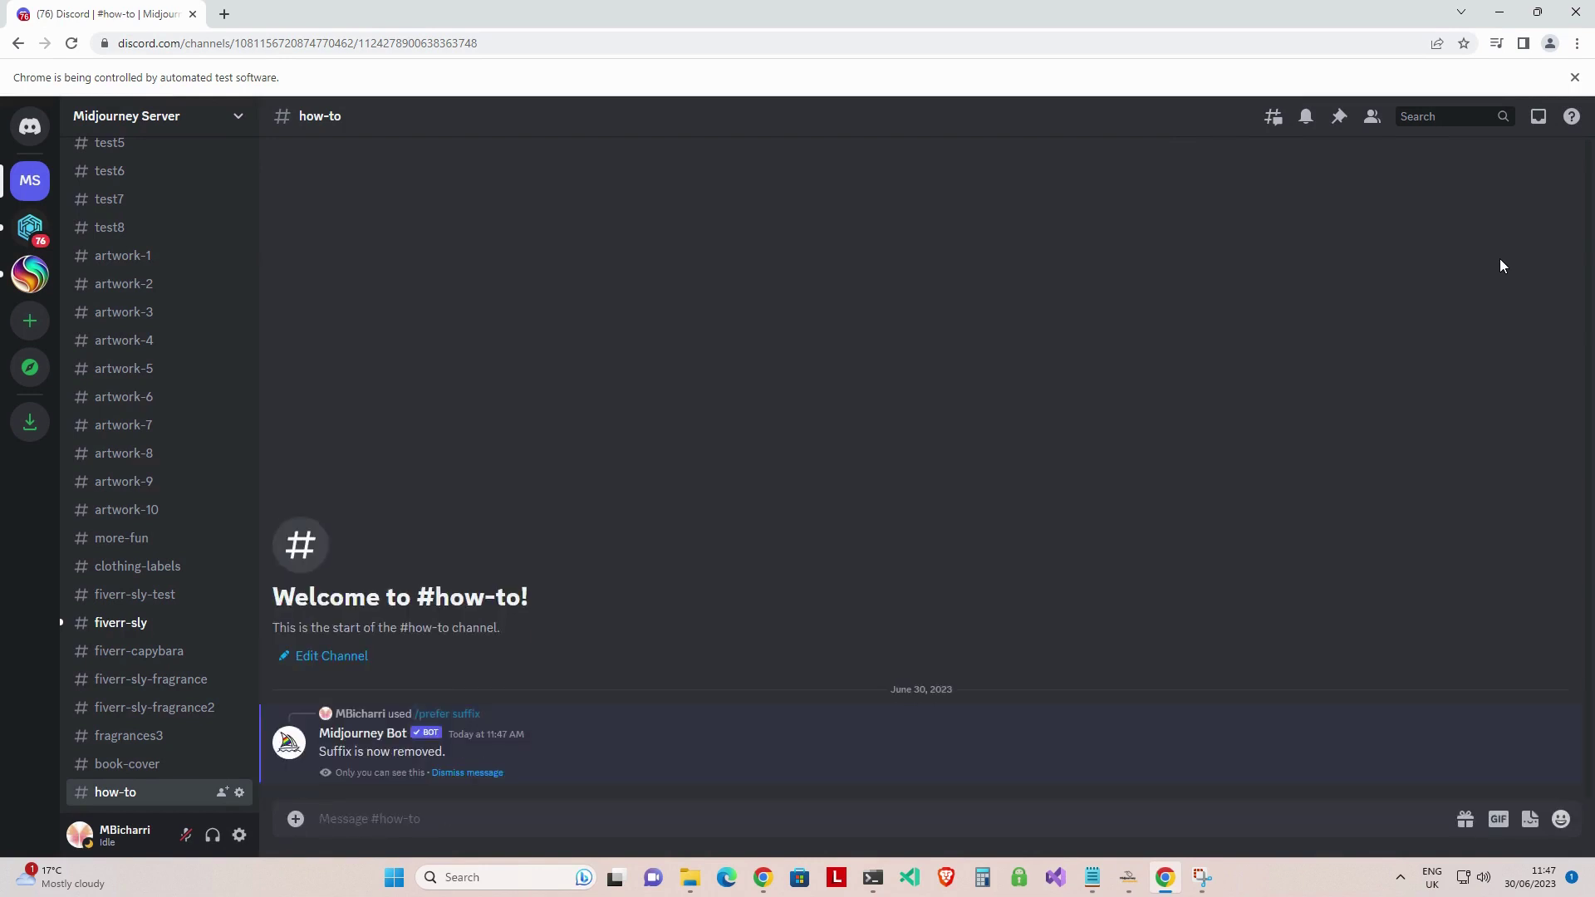
- Post /imagine 'a beautiful abstract painting of a technicolor forest scene distance away --v 5'
{"action": "type", "text": "/"}
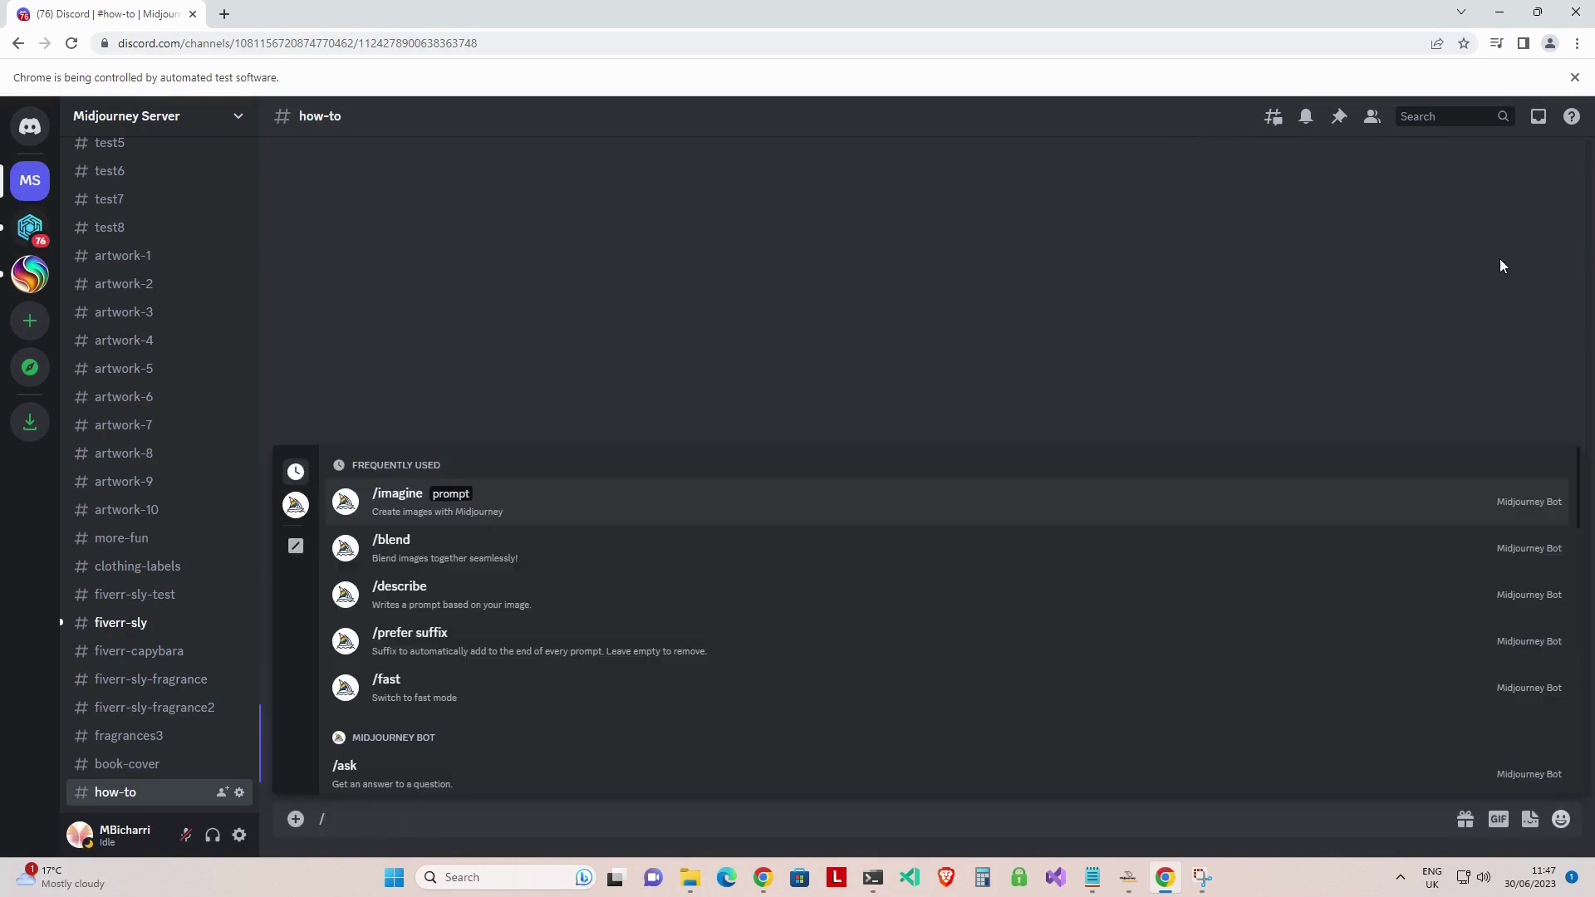
{"action": "type", "text": "imagine"}
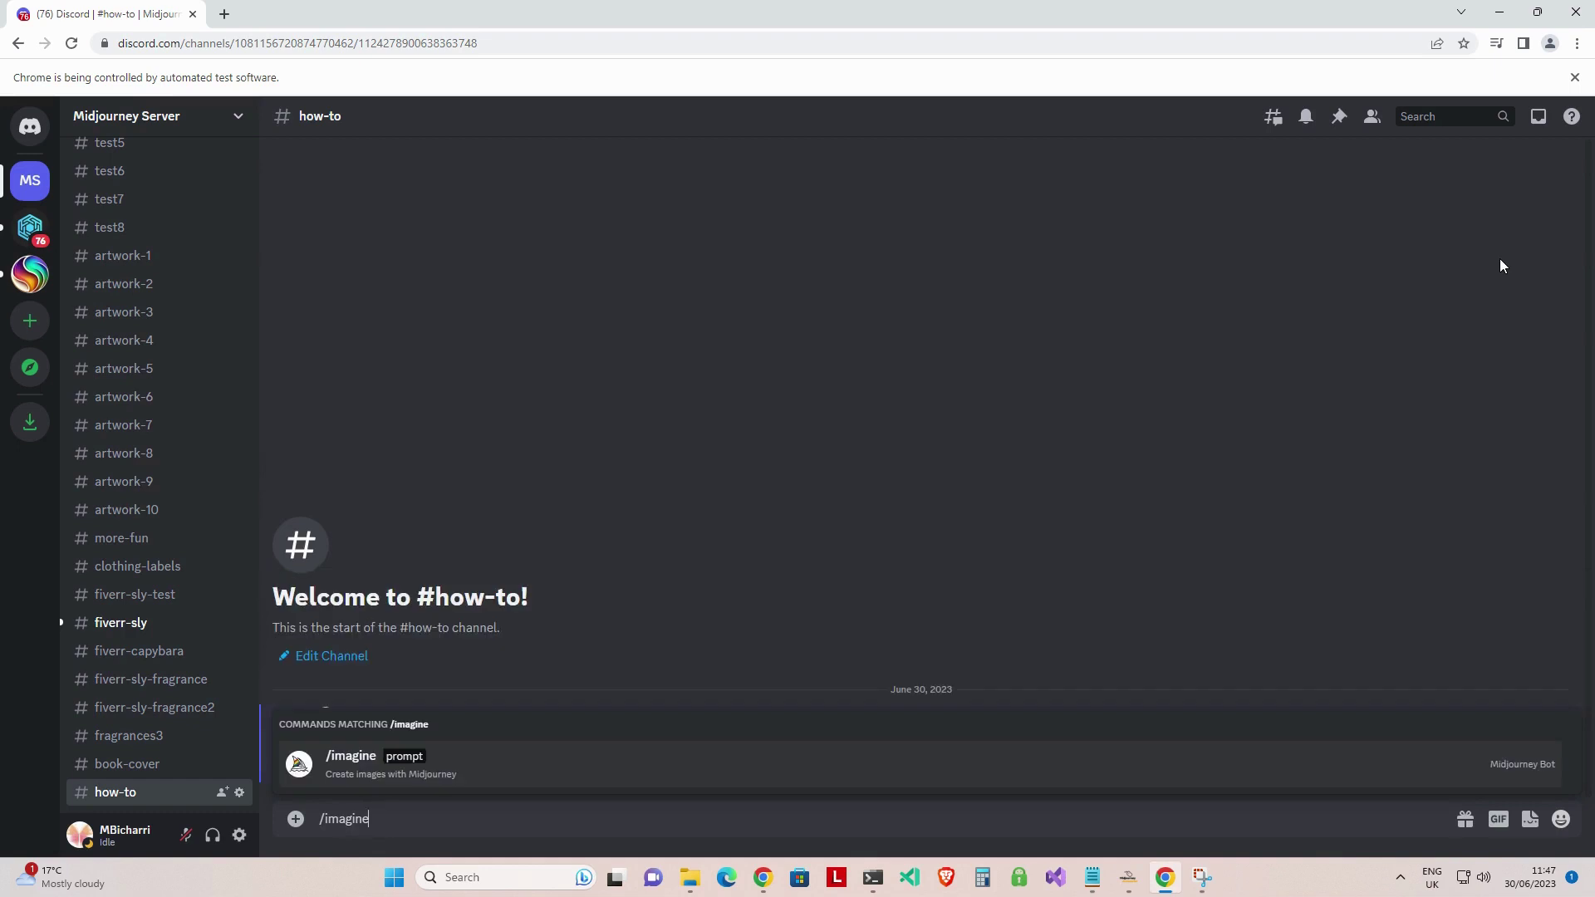
{"action": "key", "text": "Tab"}
{"action": "type", "text": "a beautiful abstract painting of a technicolor forest scene distance away --v 5"}
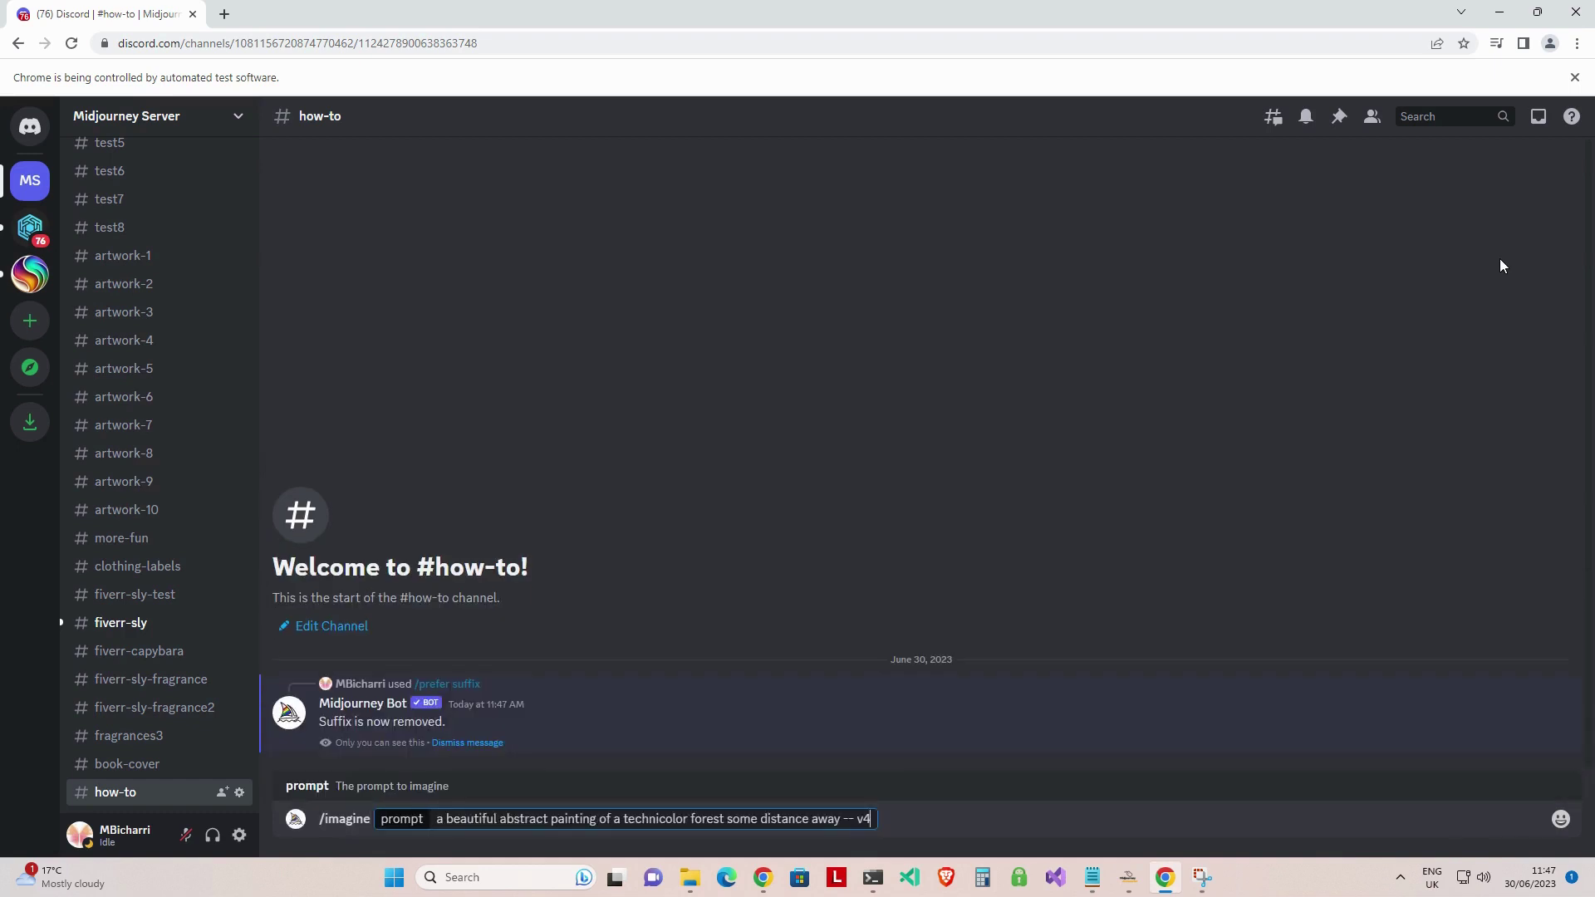
{"action": "key", "text": "Return"}
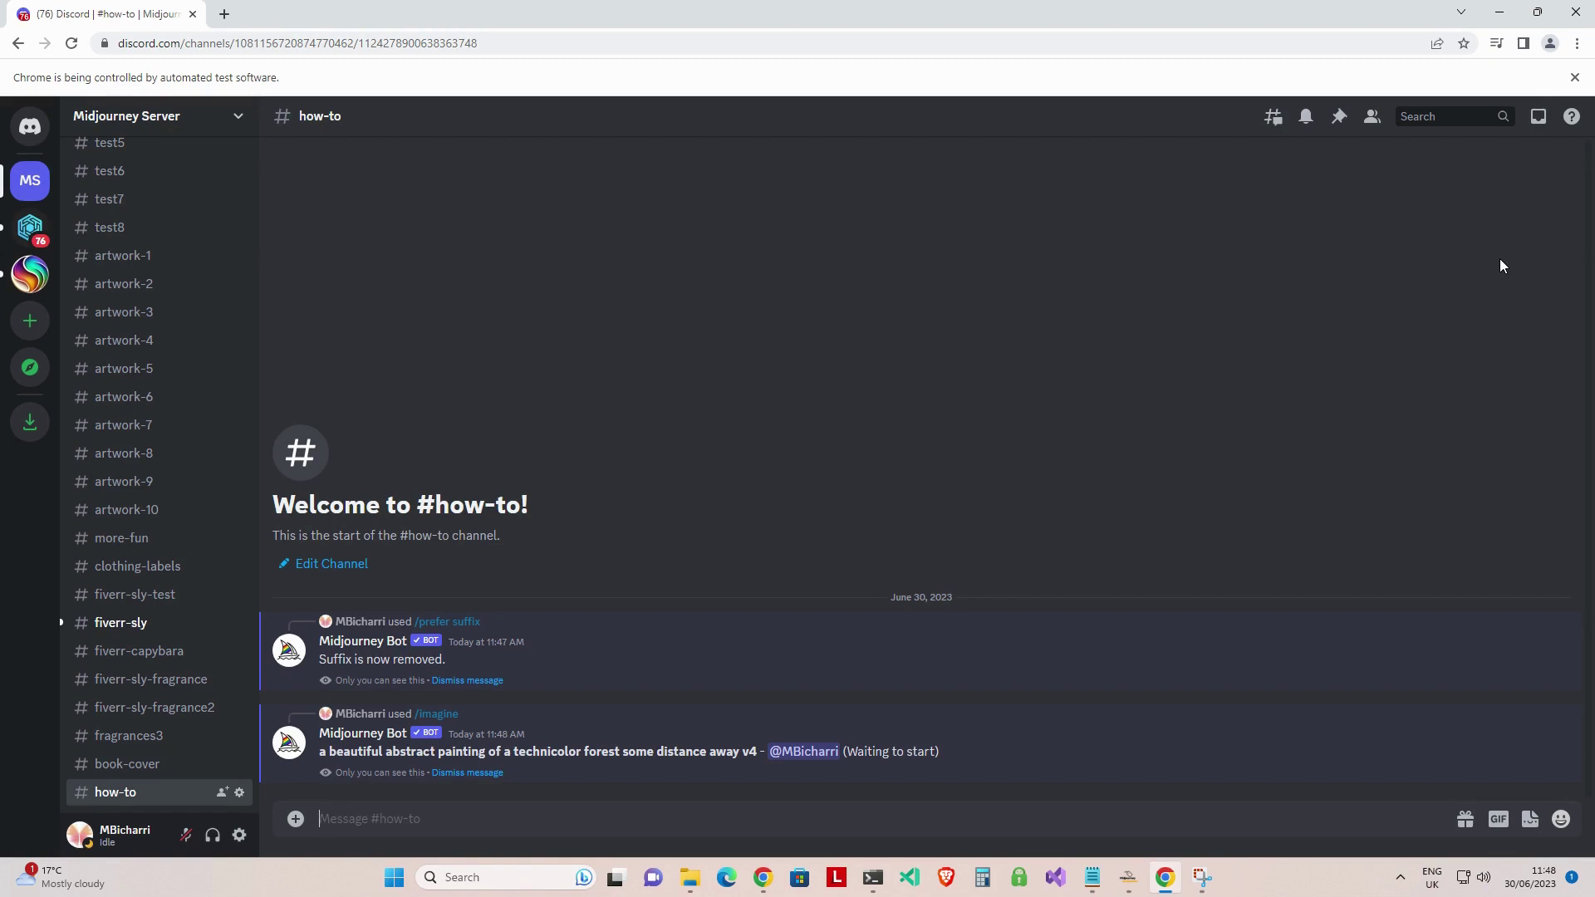
- Post /imagine prompts 'a technicolor forest' and 'a way to time travel'
{"action": "type", "text": "/imagine"}
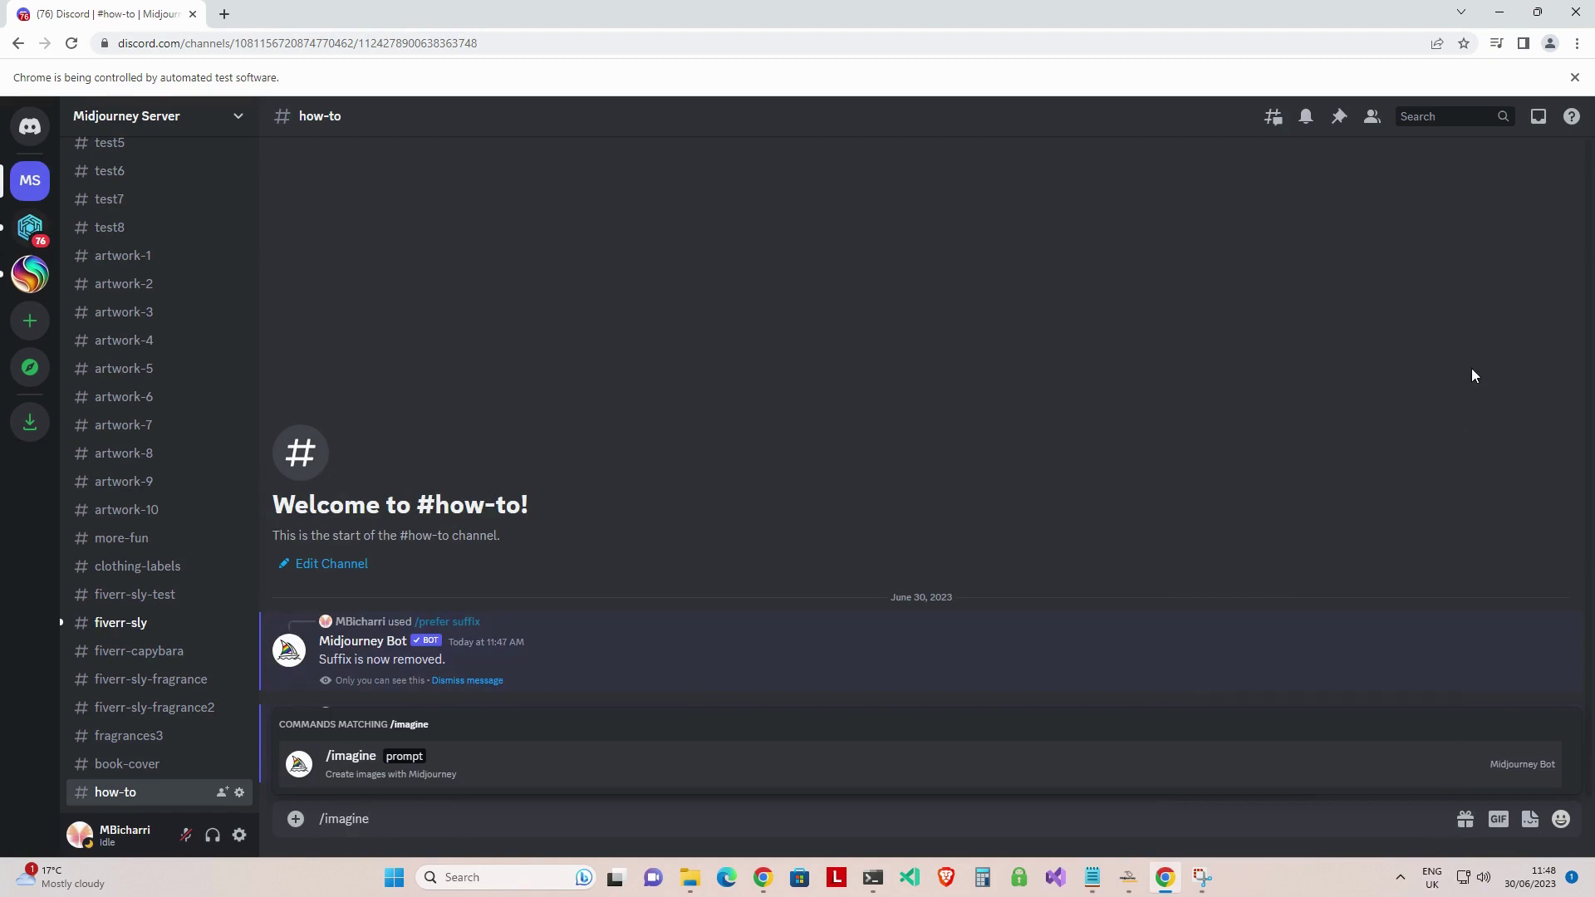
{"action": "key", "text": "Tab"}
{"action": "type", "text": "a technicolor forest"}
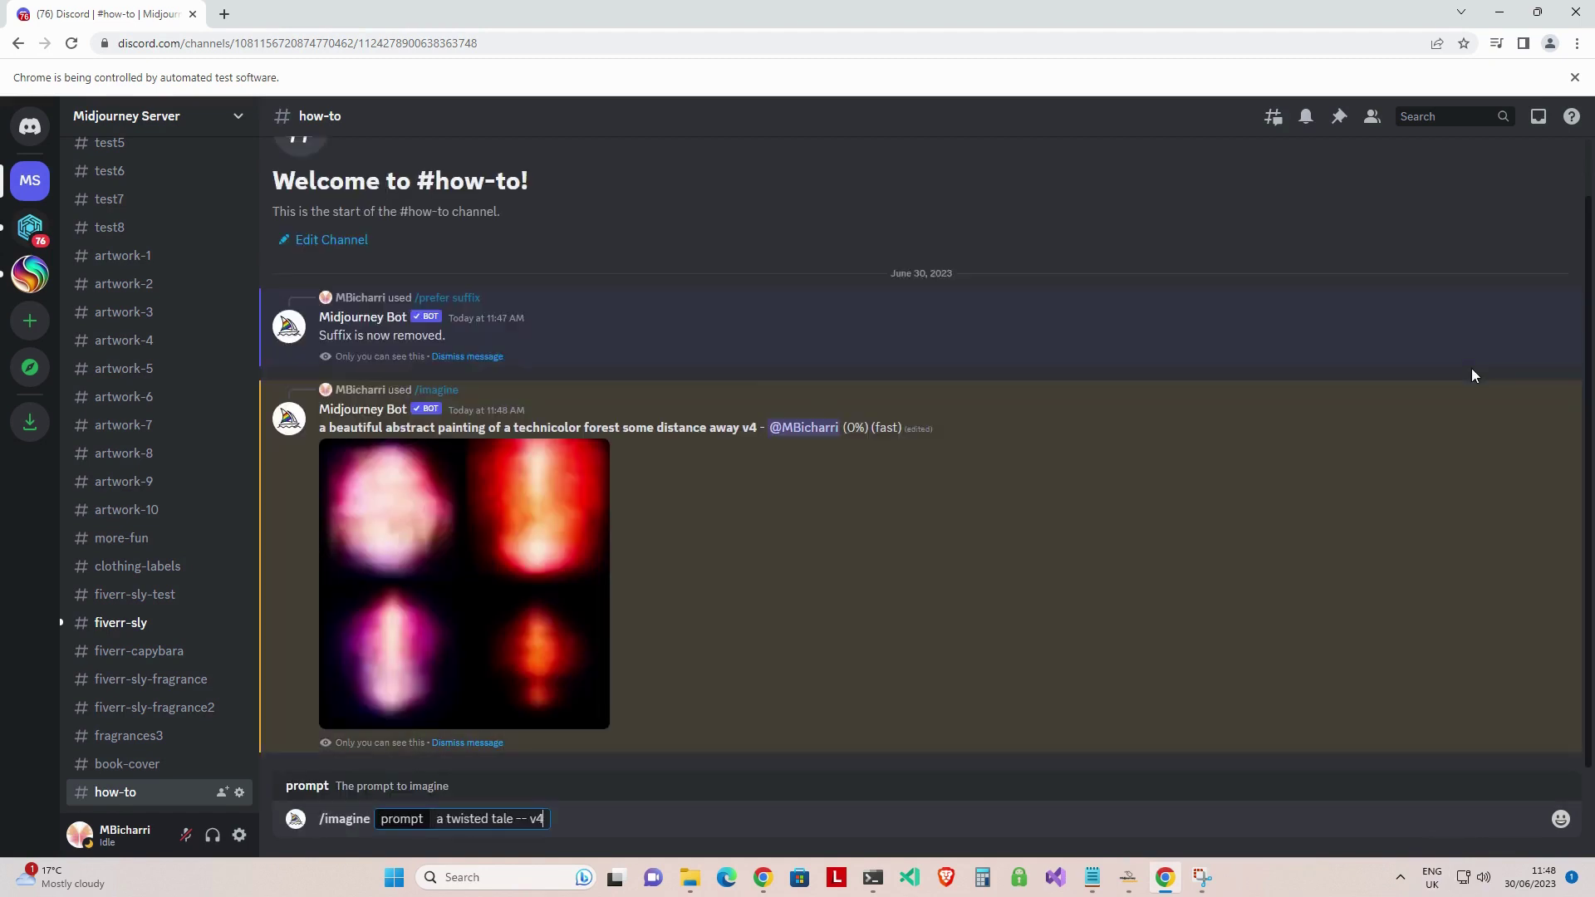
{"action": "key", "text": "Return"}
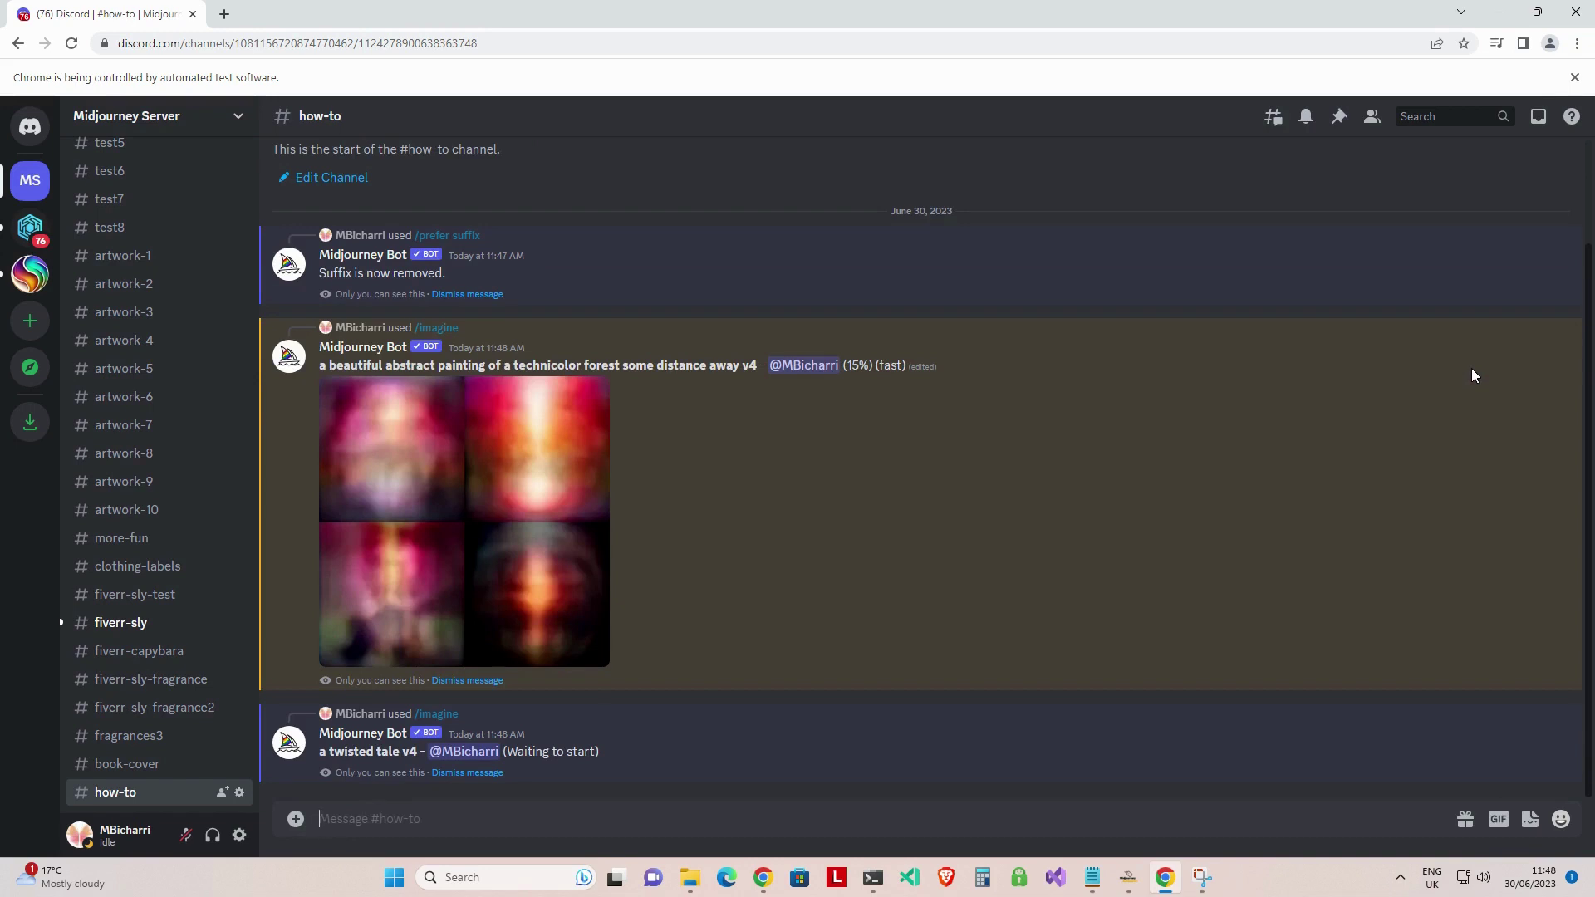
{"action": "type", "text": "/imagine"}
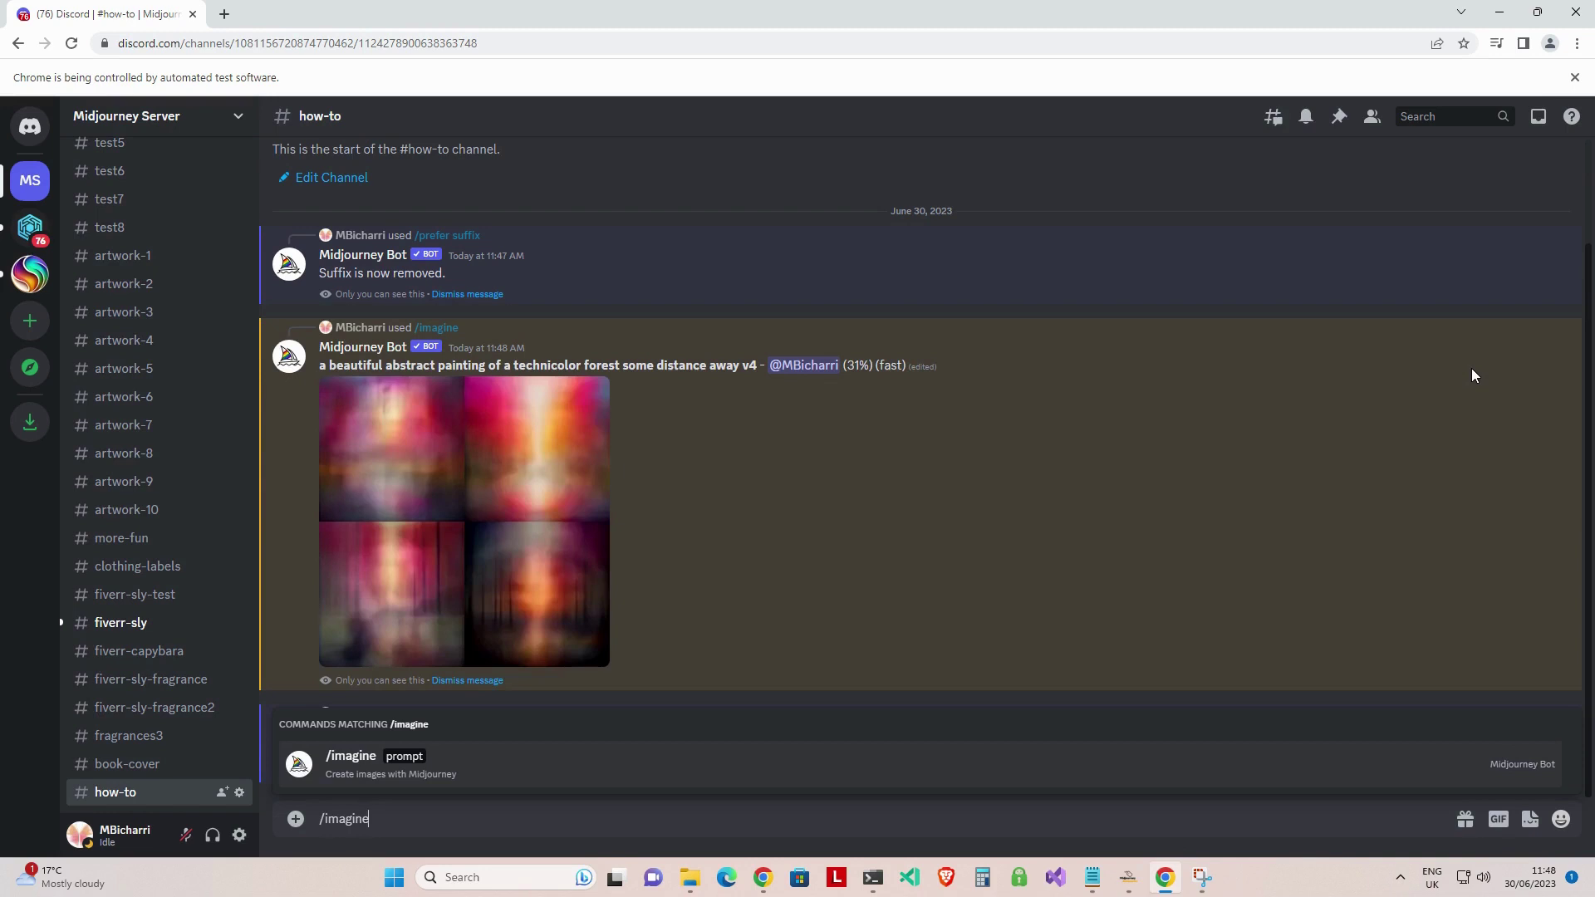
{"action": "key", "text": "Tab"}
{"action": "type", "text": "a way to time travel"}
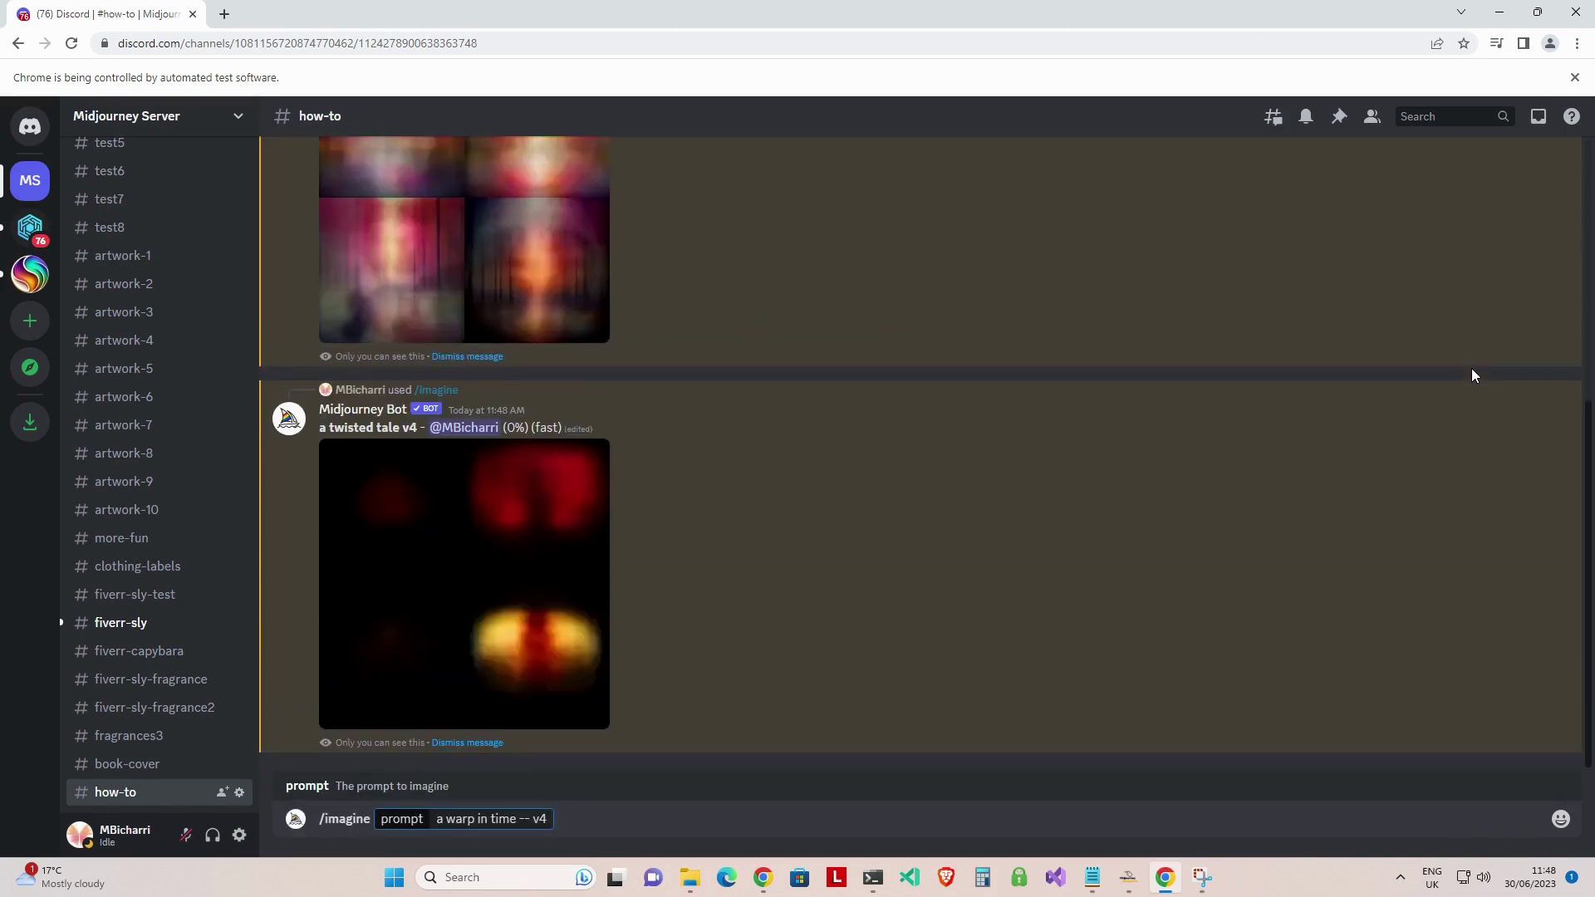
{"action": "key", "text": "Return"}
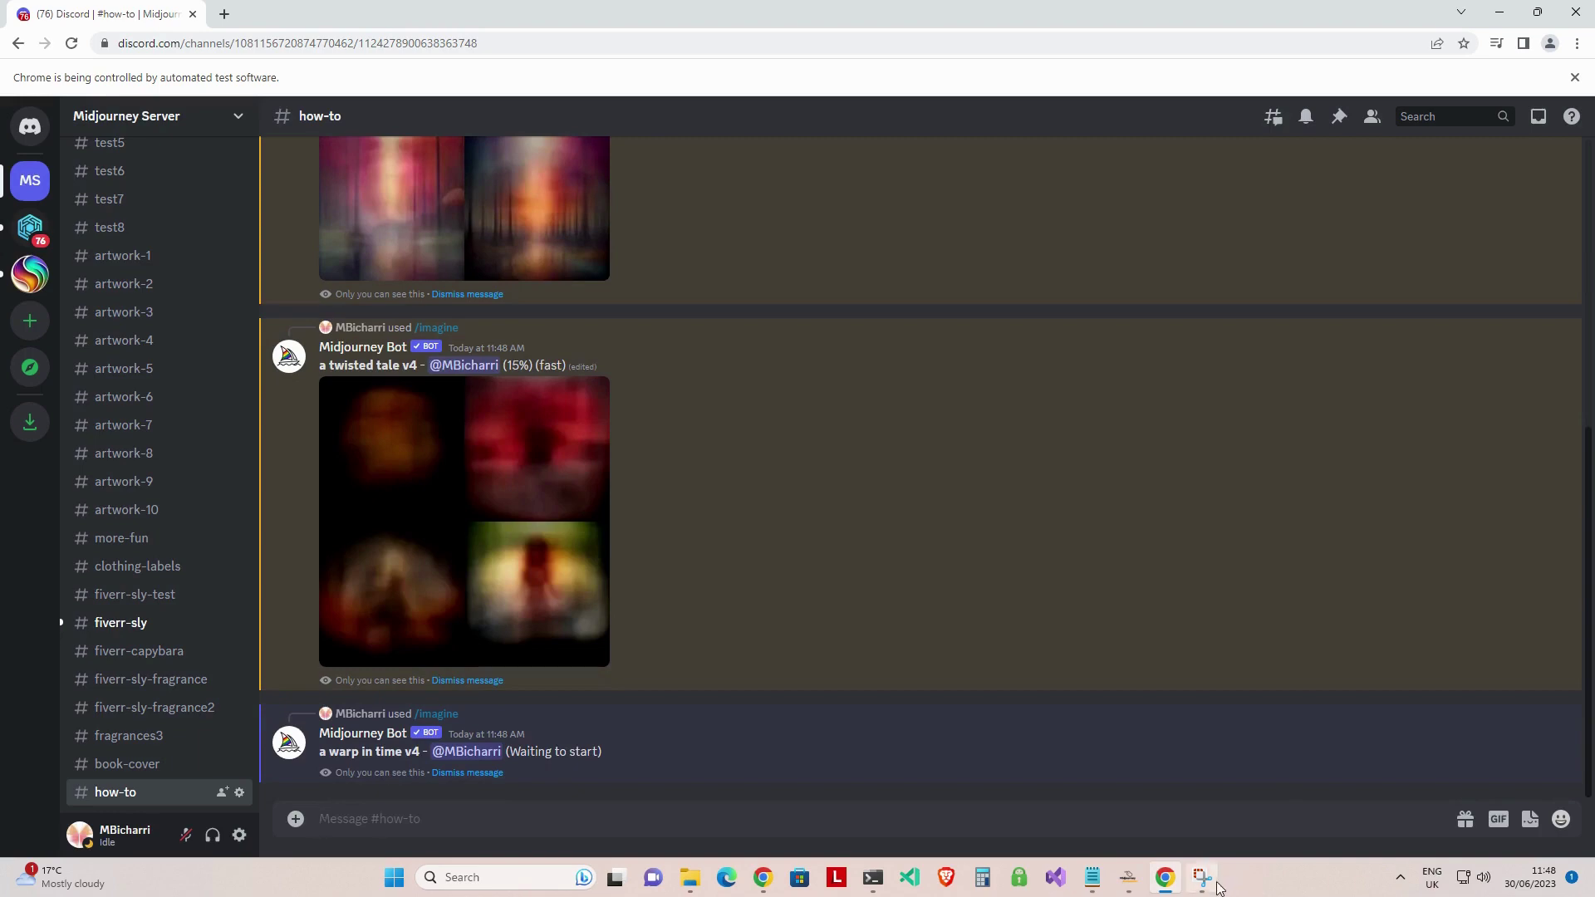
{"action": "mouse_move", "coordinate": [1154, 889]}
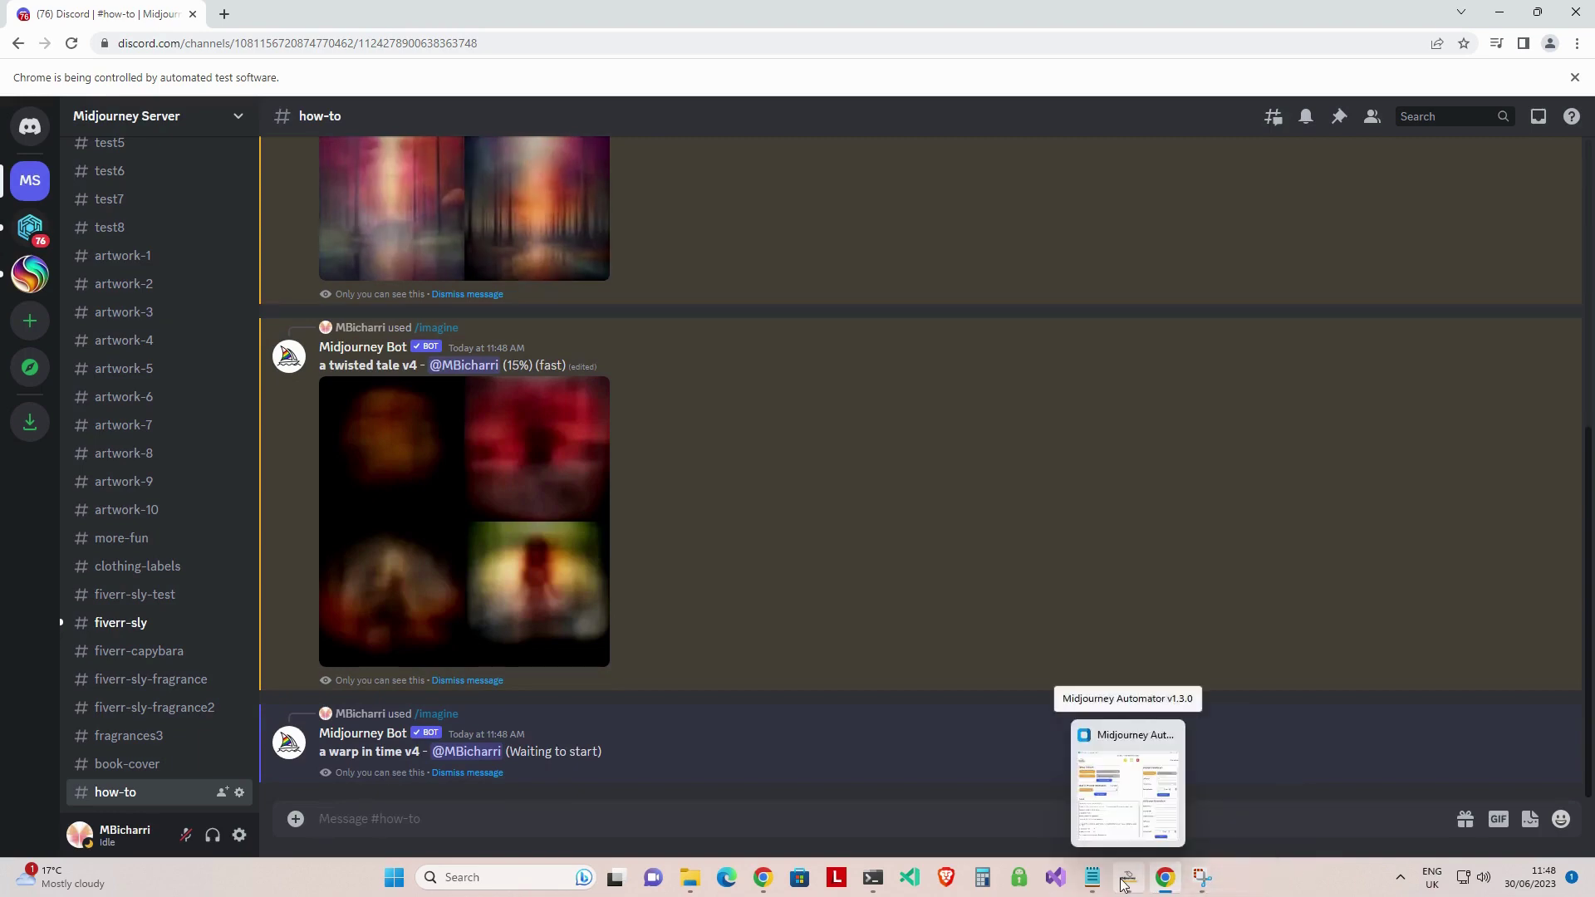
- Restore Midjourney Automator and highlight the 'Manual generation complete!' status line
{"action": "left_click", "coordinate": [1124, 880]}
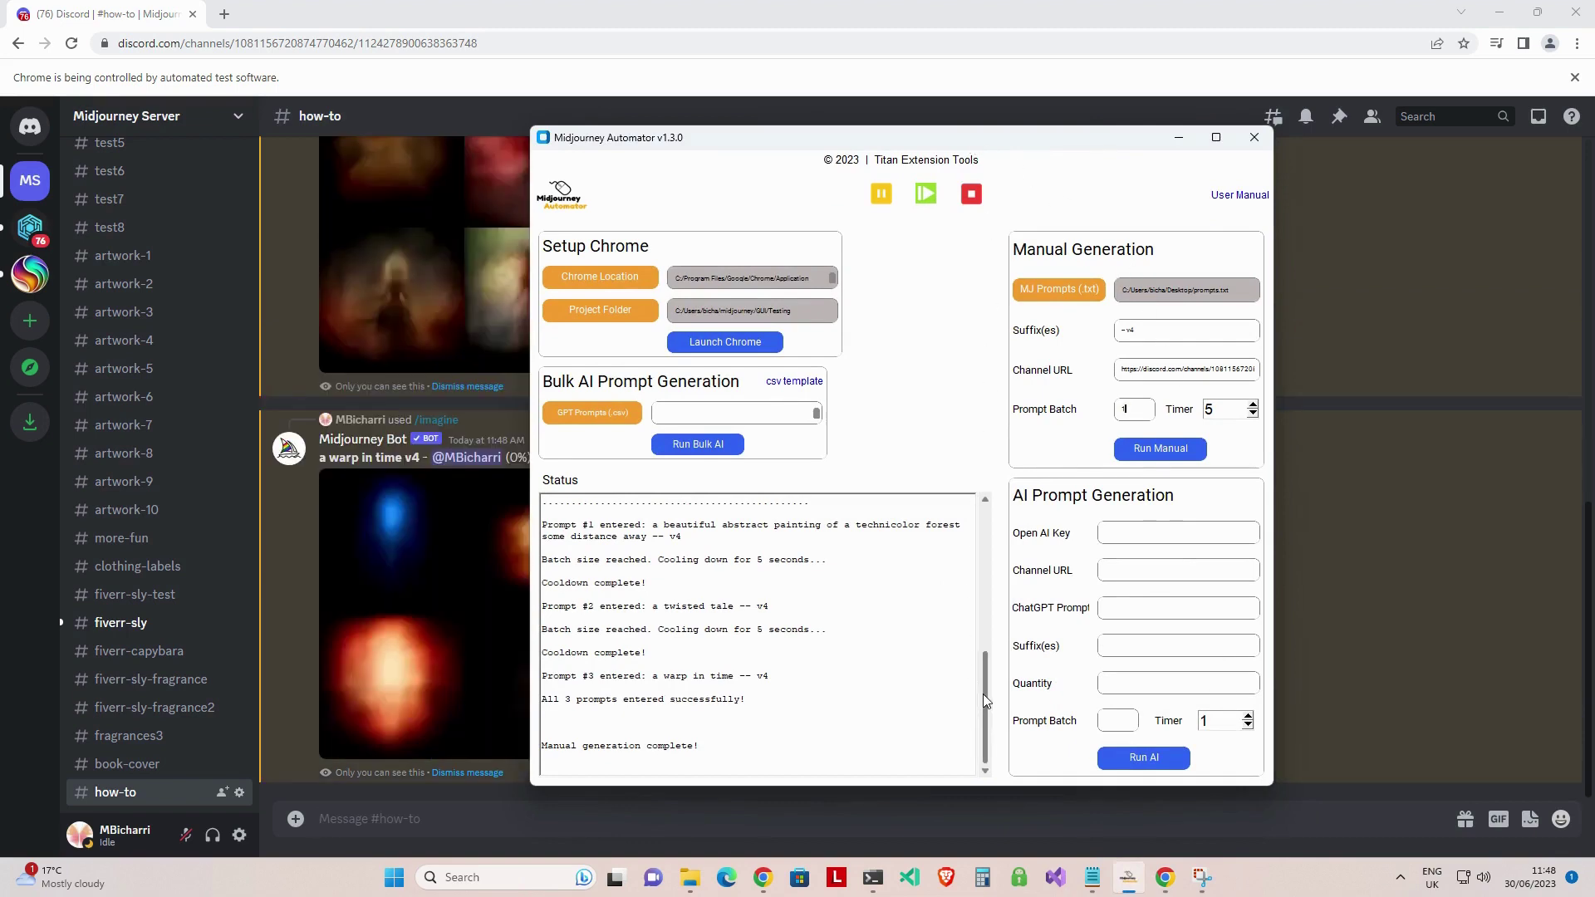
{"action": "left_click_drag", "start_coordinate": [700, 745], "coordinate": [542, 743]}
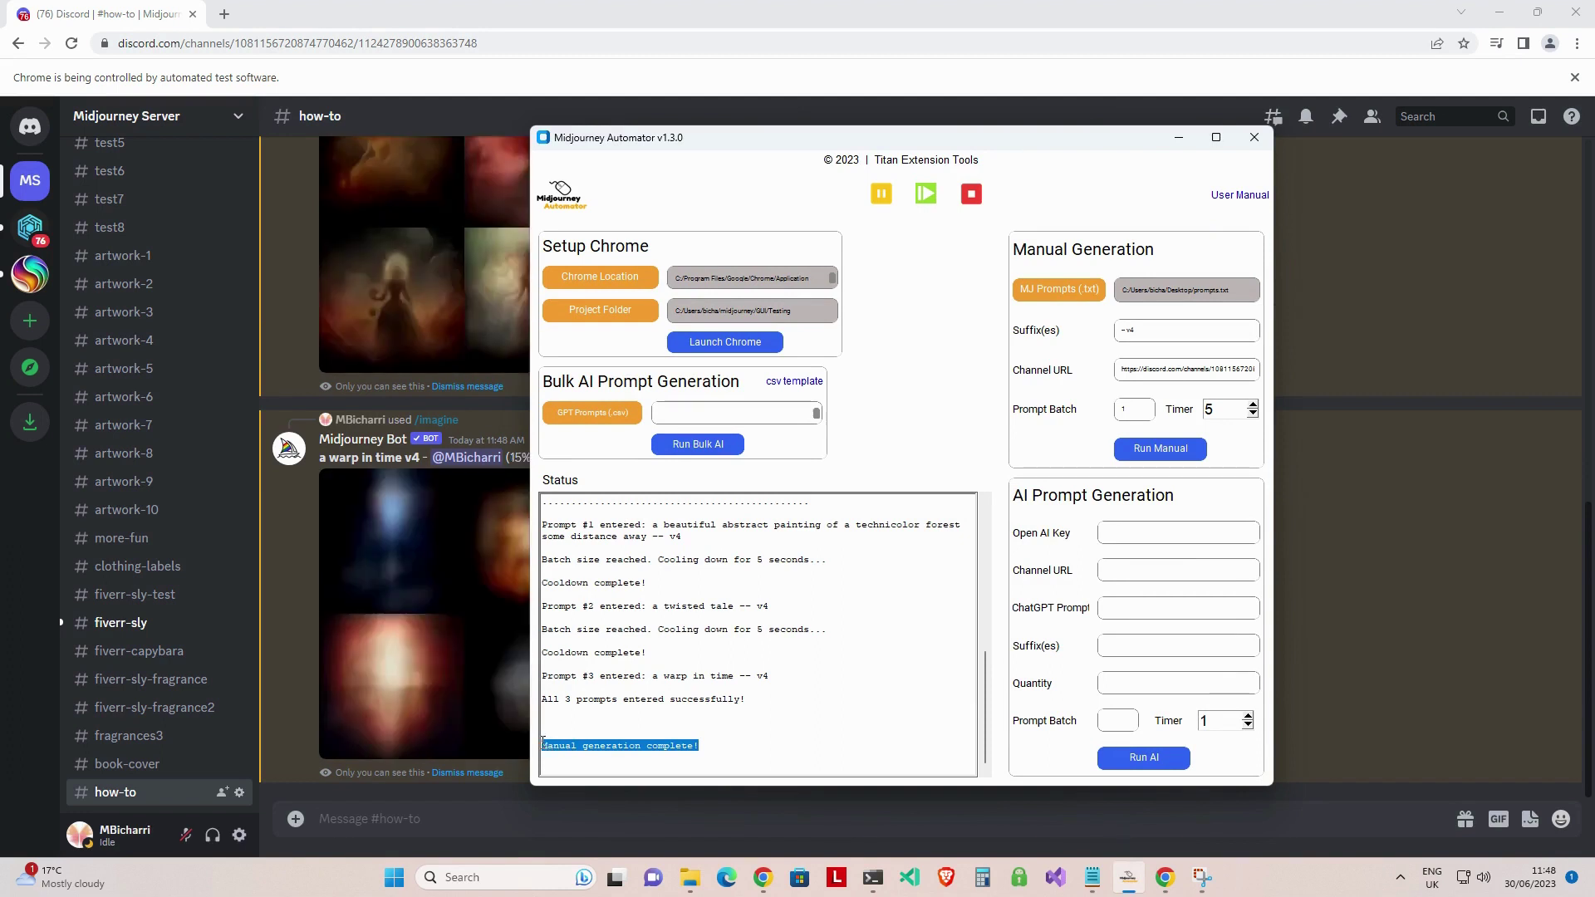